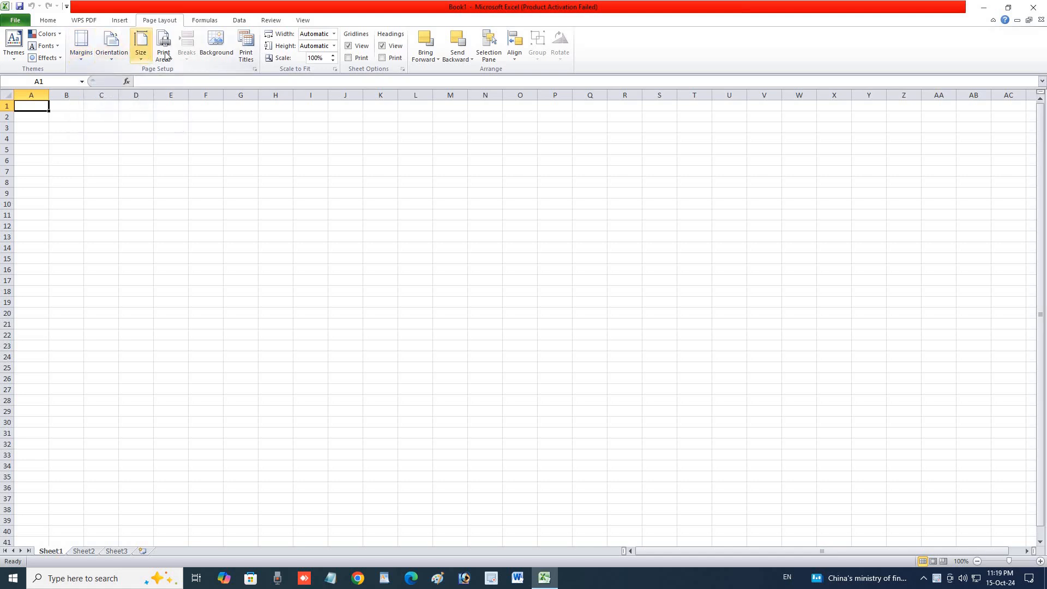
Try a picture as the sheet background and undo it
click(214, 54)
double_click(187, 164)
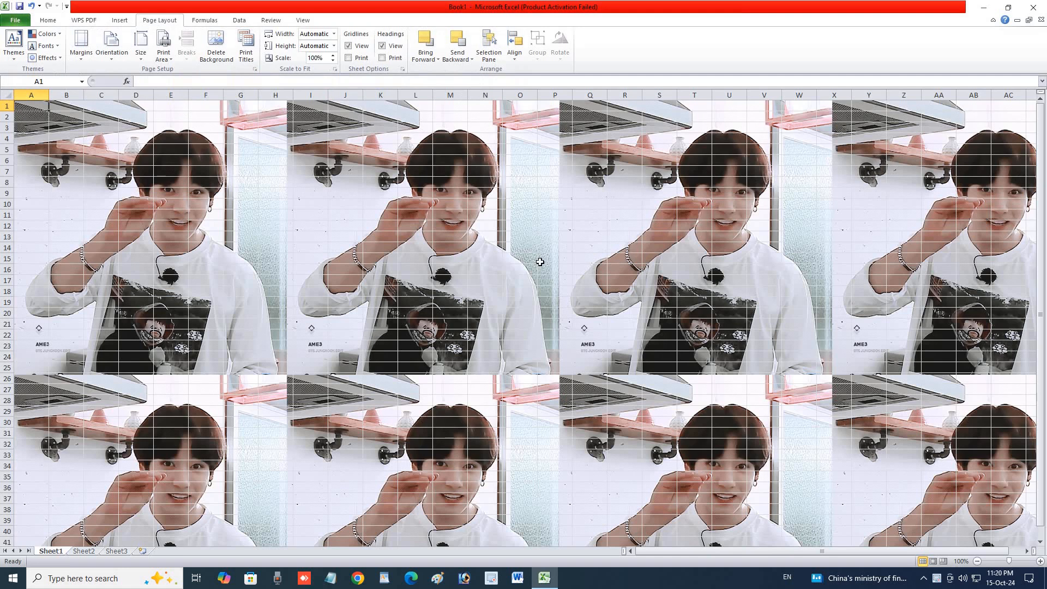
key(ctrl+z)
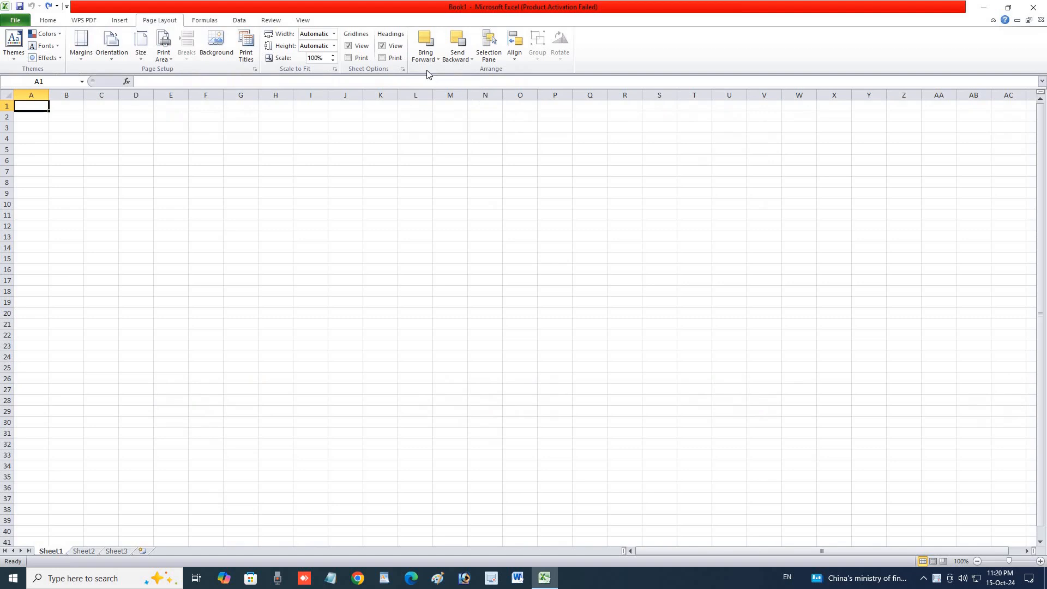
click(335, 34)
click(334, 35)
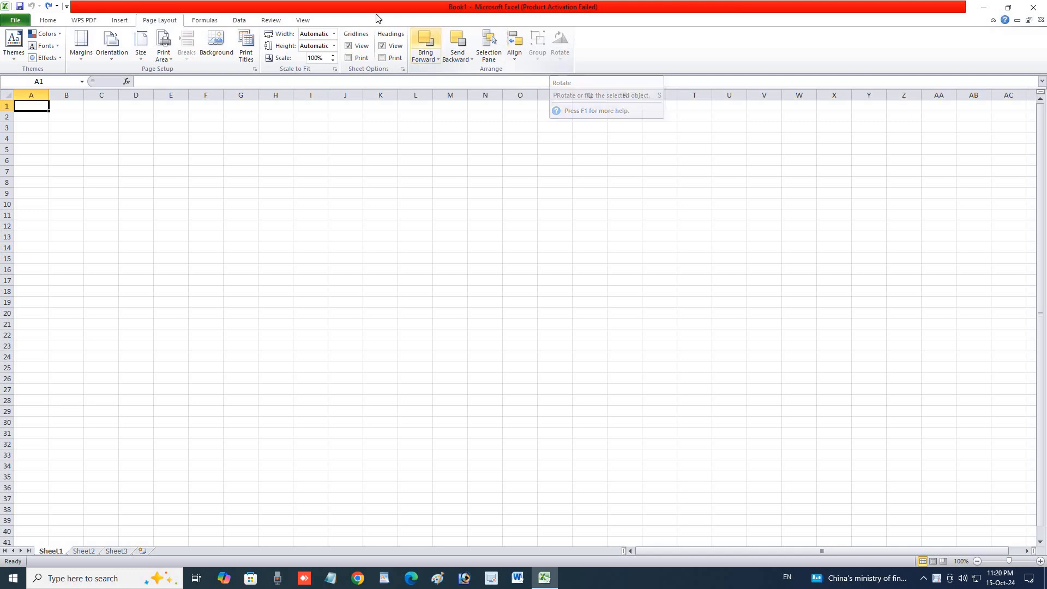
Enter 10 in cell A1 and 20 in cell A2
click(217, 20)
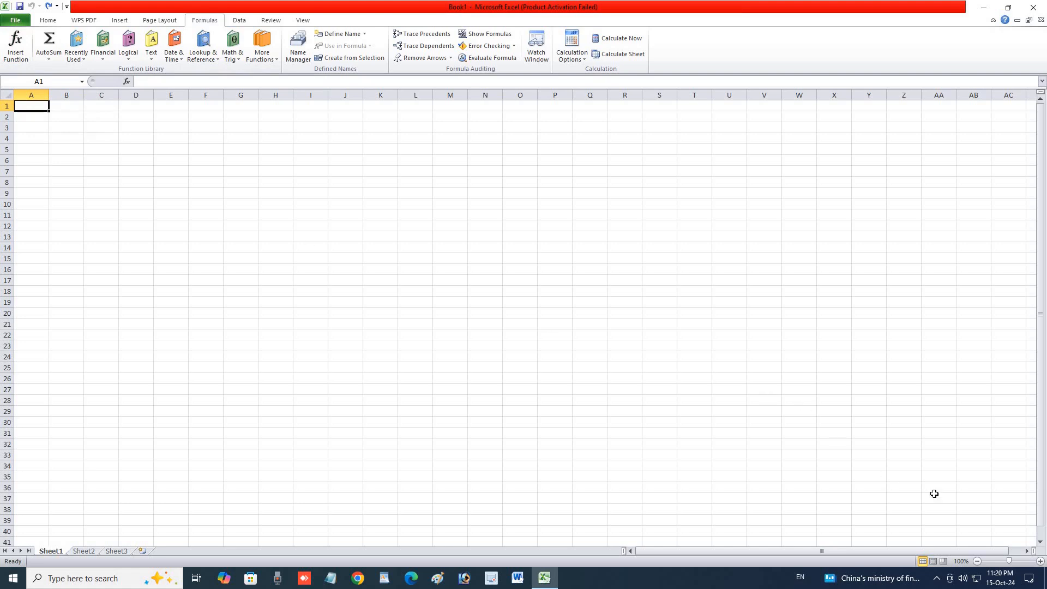
drag(1009, 562, 1036, 563)
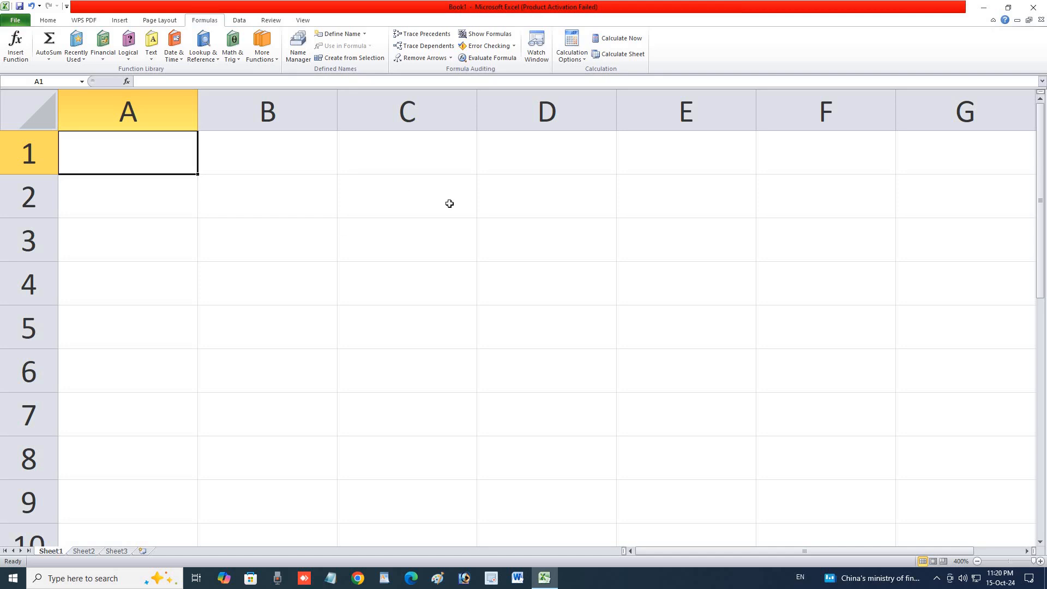
text(10)
key(Return)
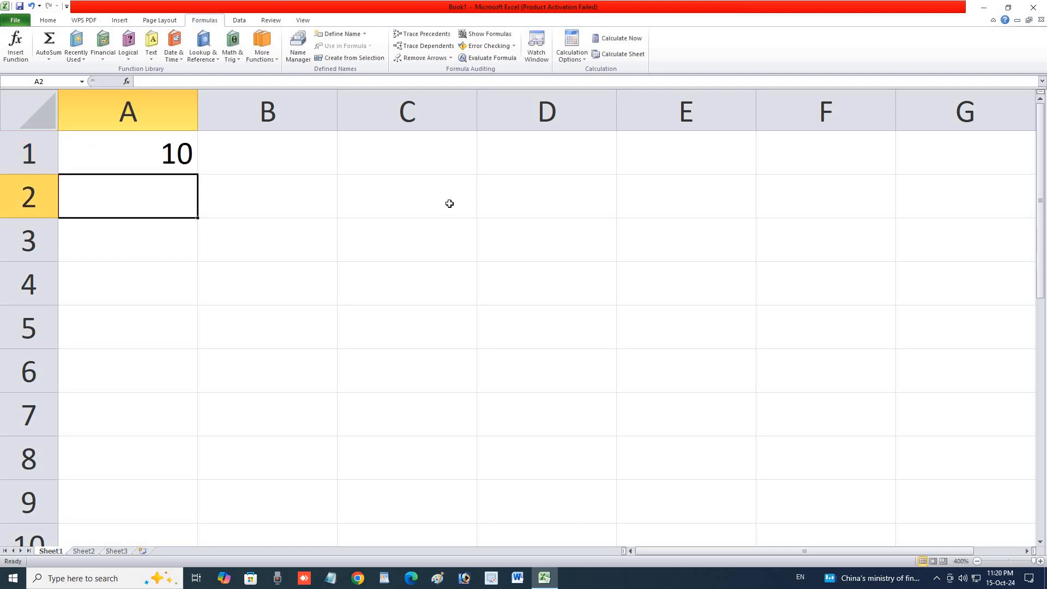
text(20)
key(Return)
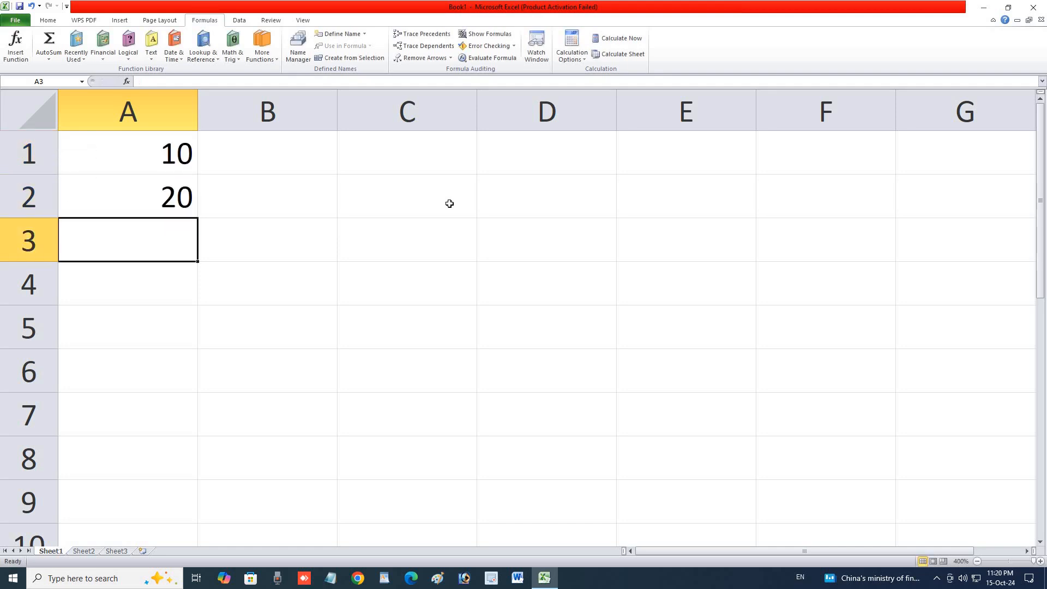
Enter 45 and 51 in cells B1 and B2, and 4 and 2 in cells C1 and C2
click(301, 154)
text(45)
key(Return)
text(51)
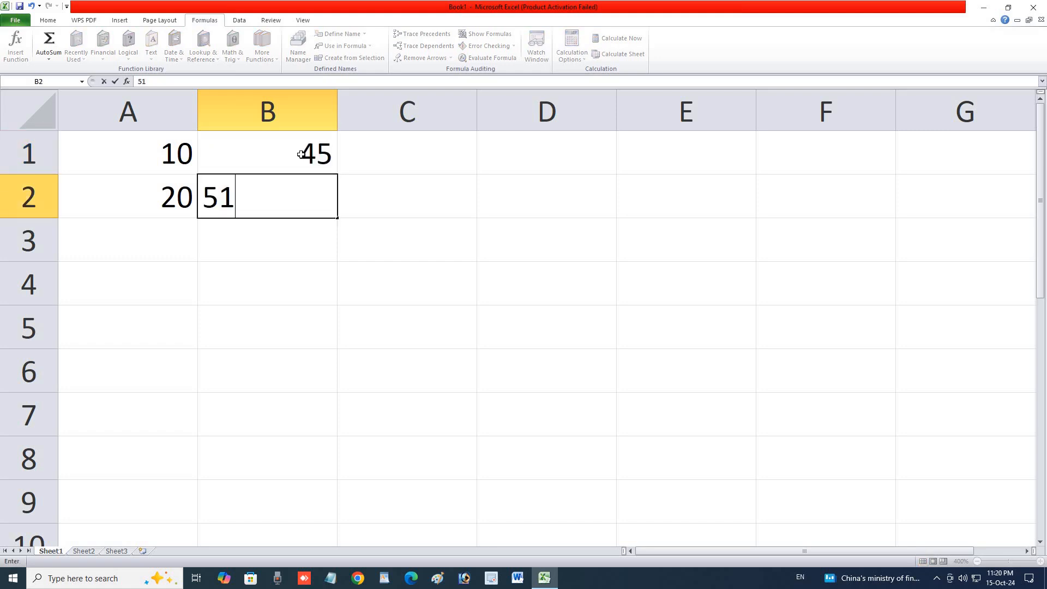
click(371, 153)
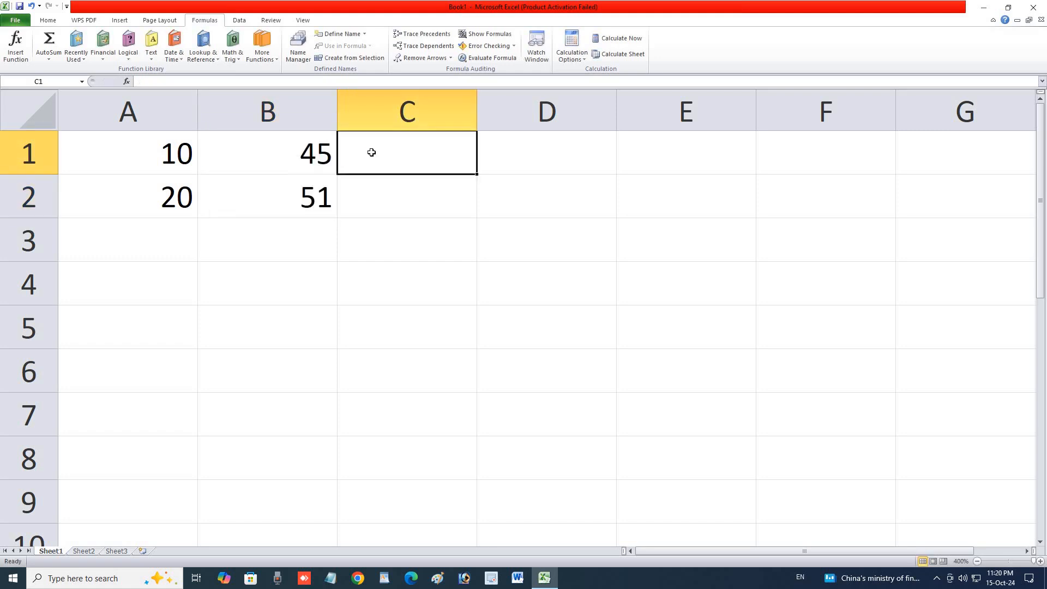
text(4)
key(Return)
text(2)
key(Return)
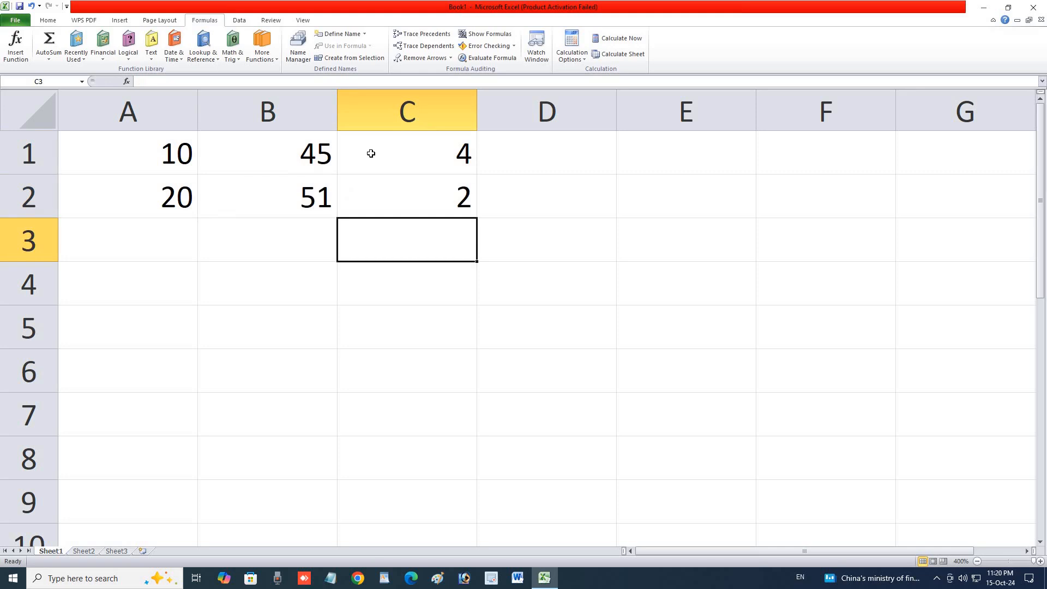
Enter 5, 6 and 9 in cells D1, E1 and F1, and 2 in cell F2
click(516, 152)
text(5)
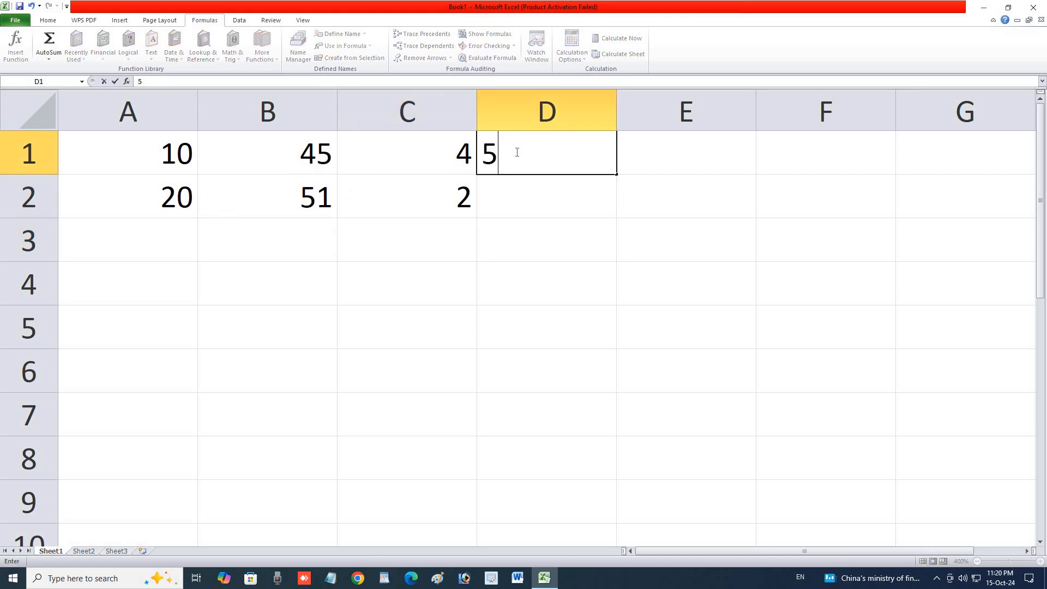
key(Tab)
text(6)
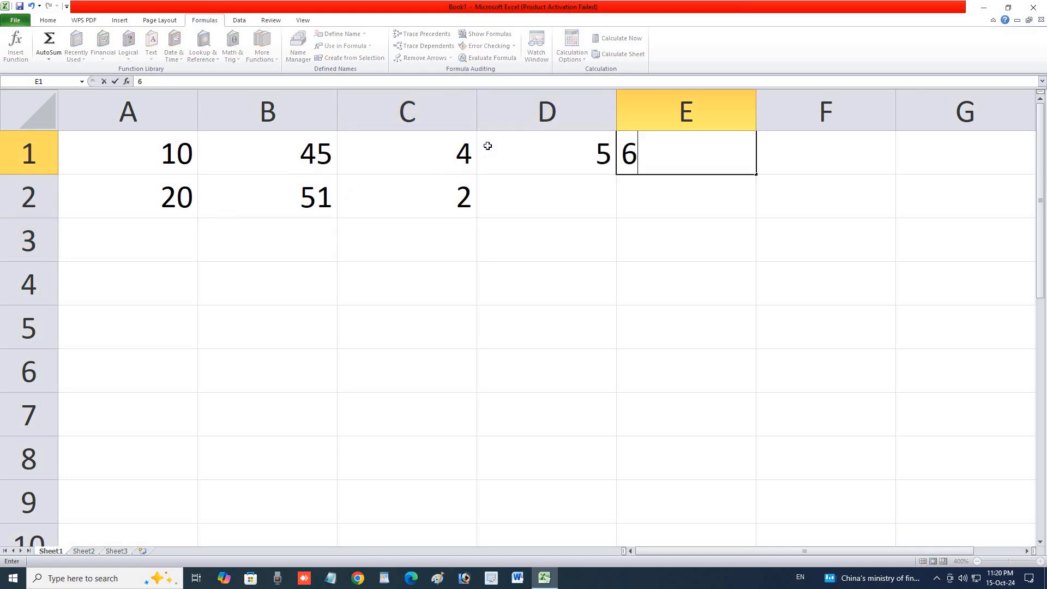
key(Tab)
text(9)
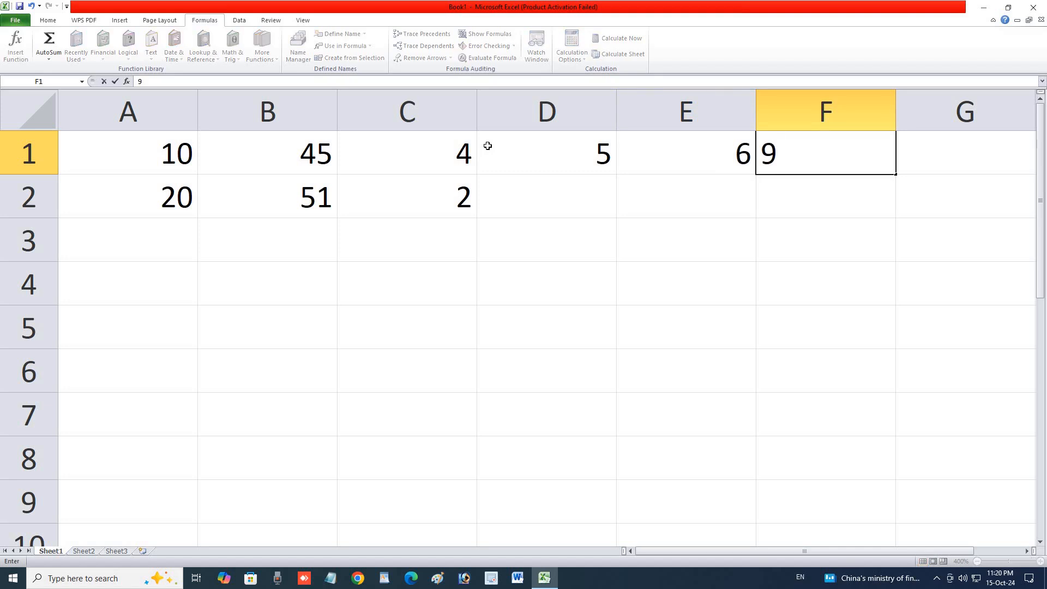
key(Down)
text(2)
Enter 4 in cell F3 and 5 in both E3 and D3
key(Down)
text(4)
key(Left)
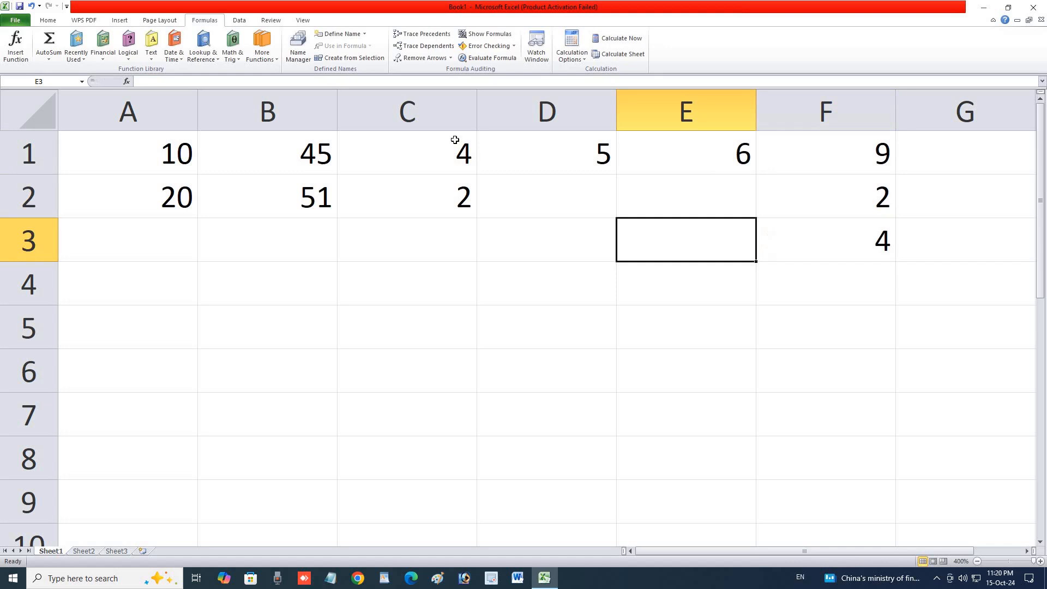
text(5)
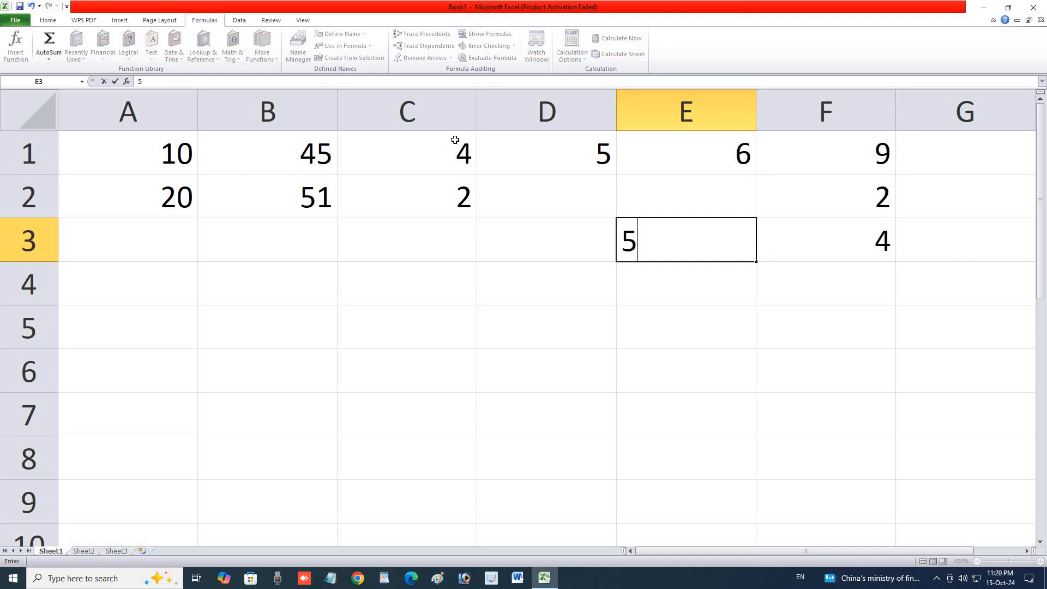
key(Left)
text(5)
key(Left)
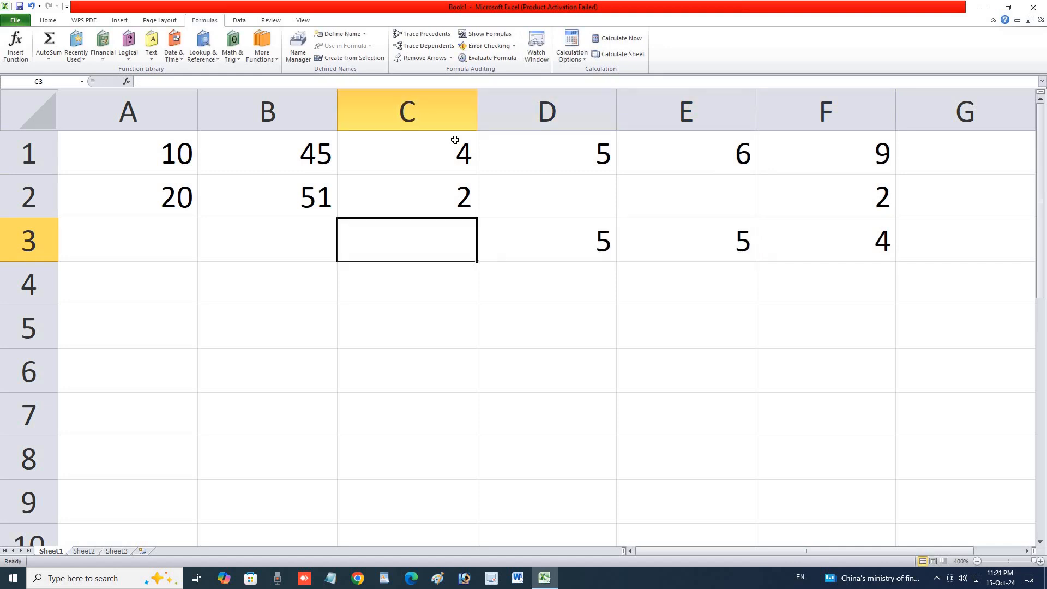
Fill the gaps in row 2 with 4 in cell D2 and 5 in cell E2
key(Up)
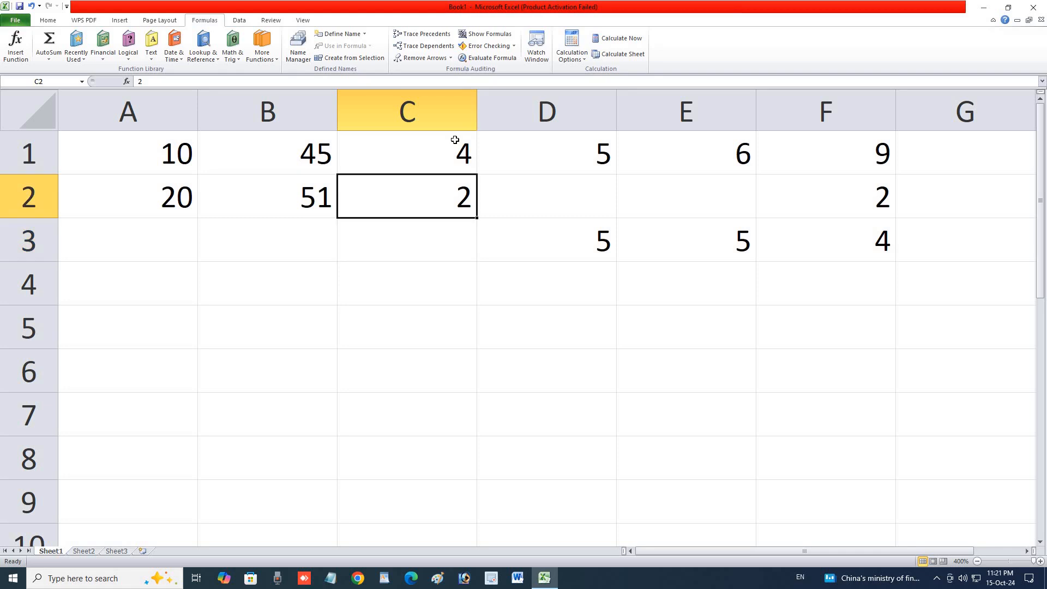
key(Right)
text(4)
key(Right)
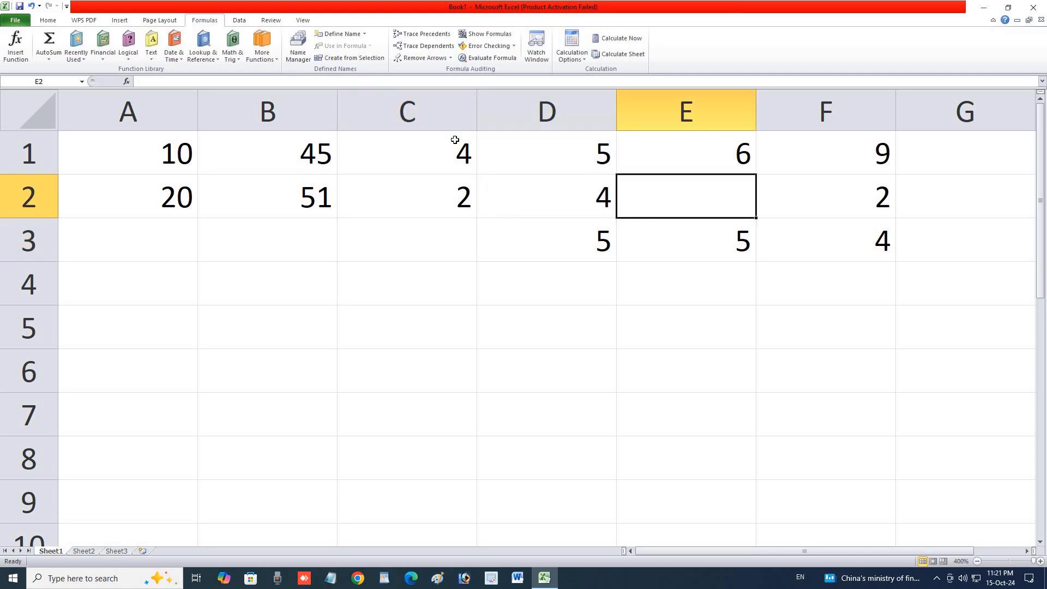
text(5)
key(Right)
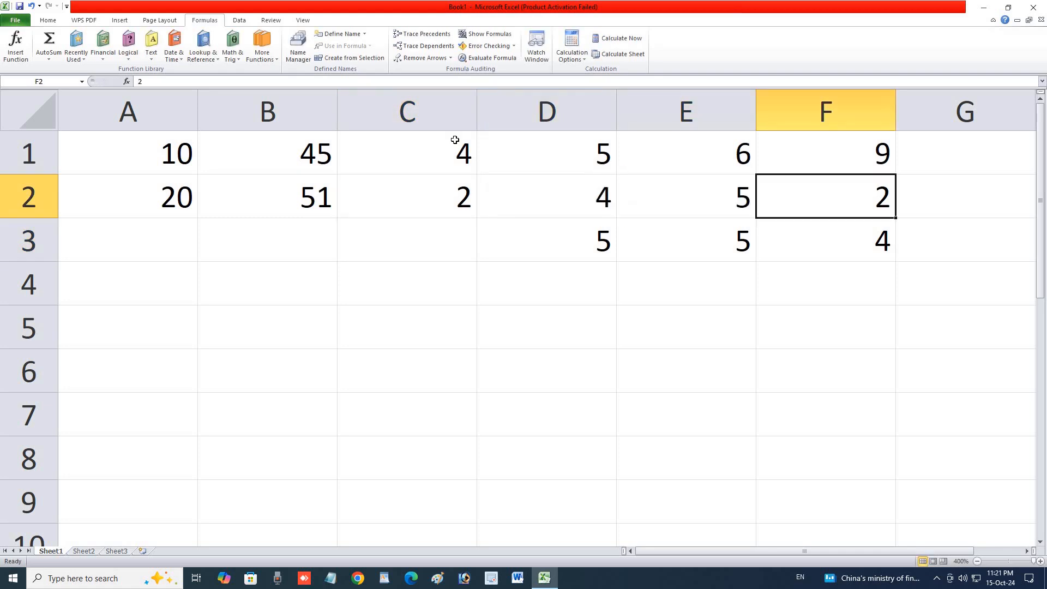
Clear the contents of the range D3:F4
drag(604, 244, 876, 272)
key(Delete)
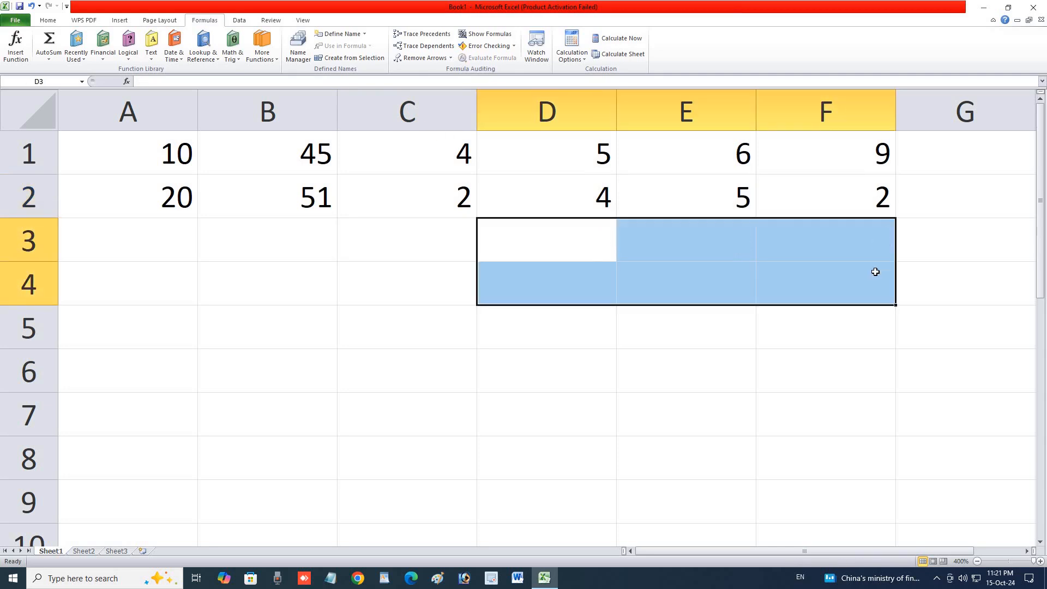
click(382, 292)
Add up A1 and A2 in cell A3 with the formula =sum(a1+a2)
click(137, 239)
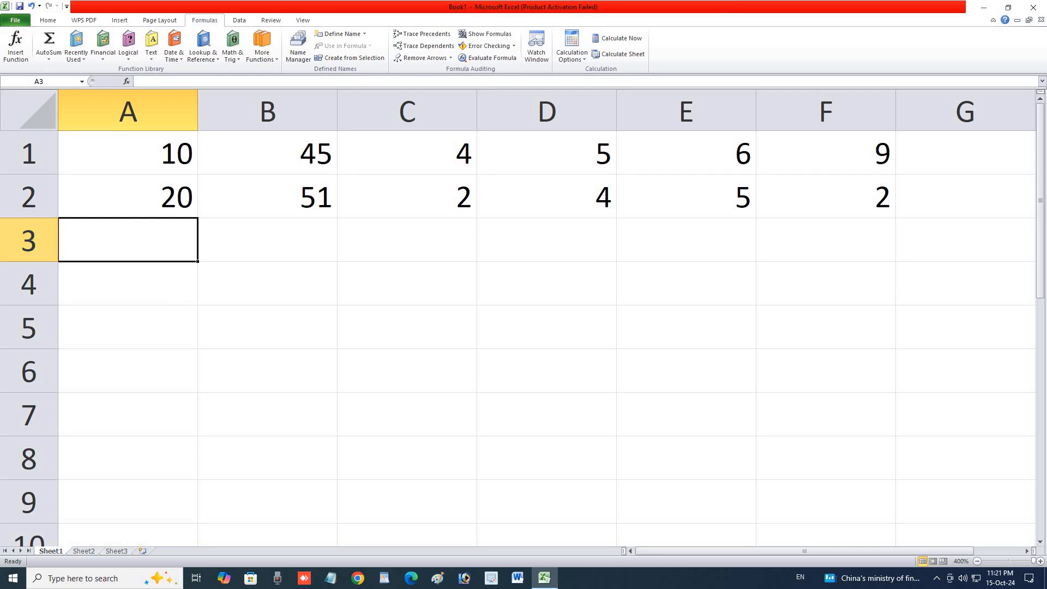
key(XF86AudioRaiseVolume)
text(=sum()
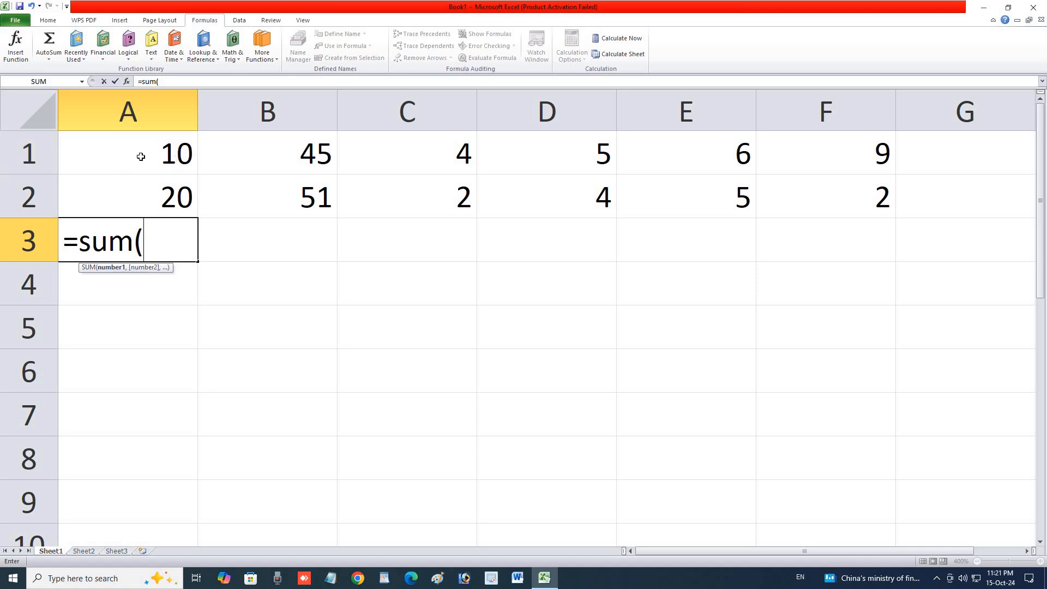
text(a1)
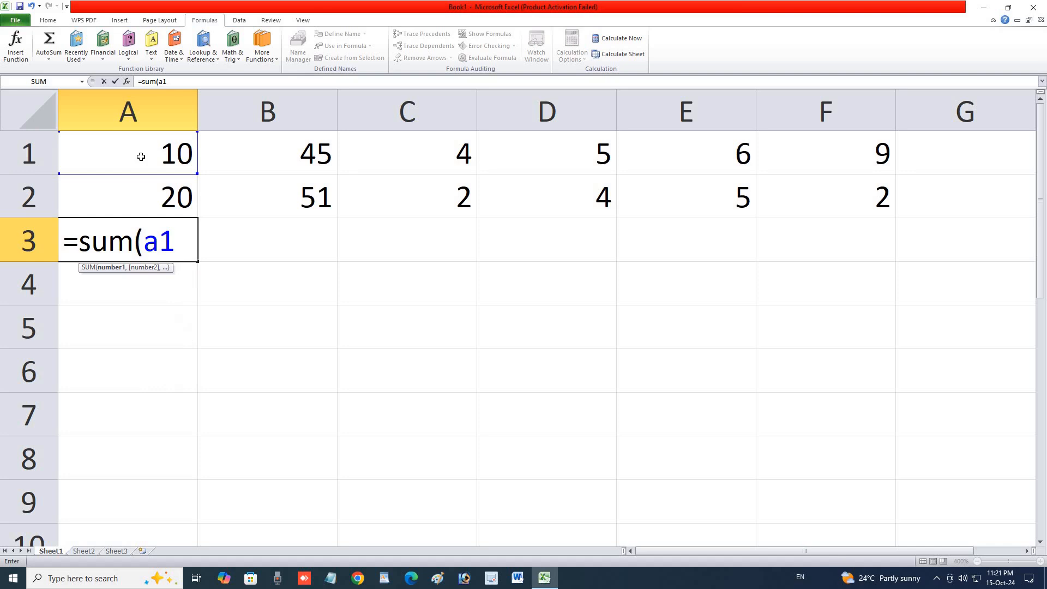
text(+a)
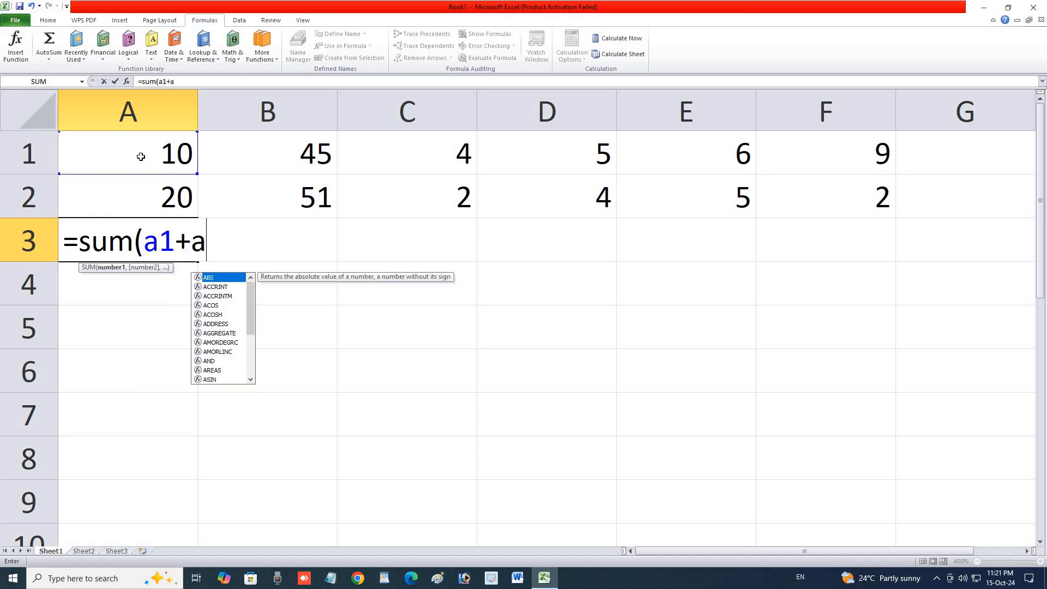
text(2)
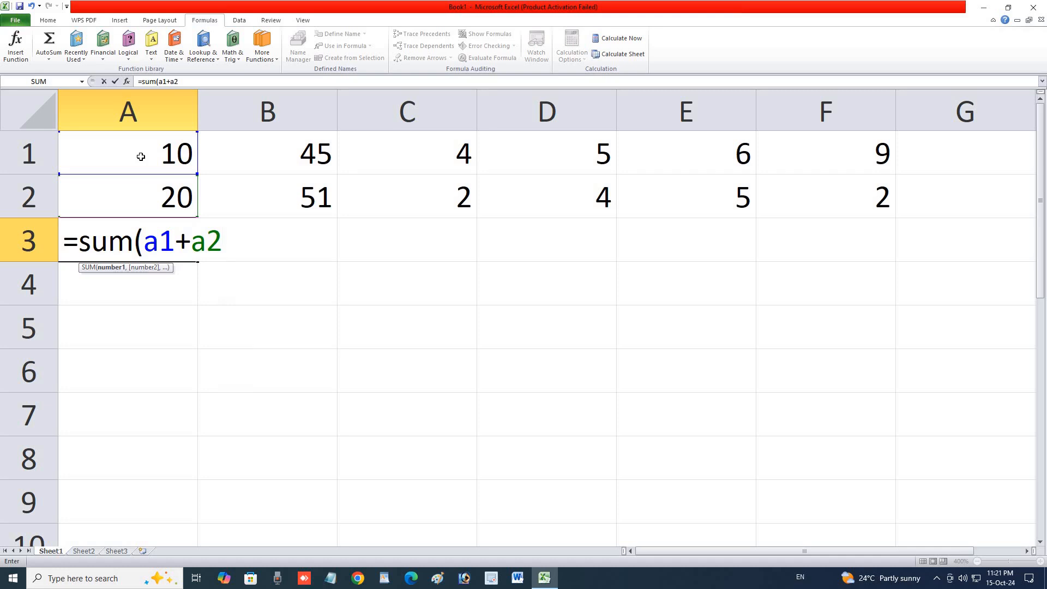
text())
key(Return)
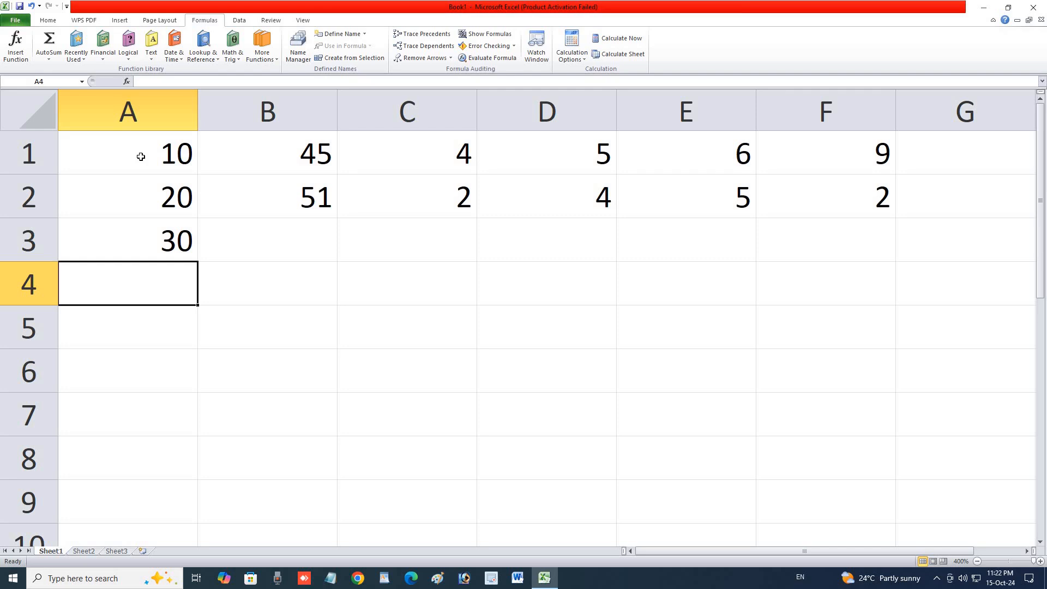
Enter the range formula =b2:b2 in cell B3
text(=)
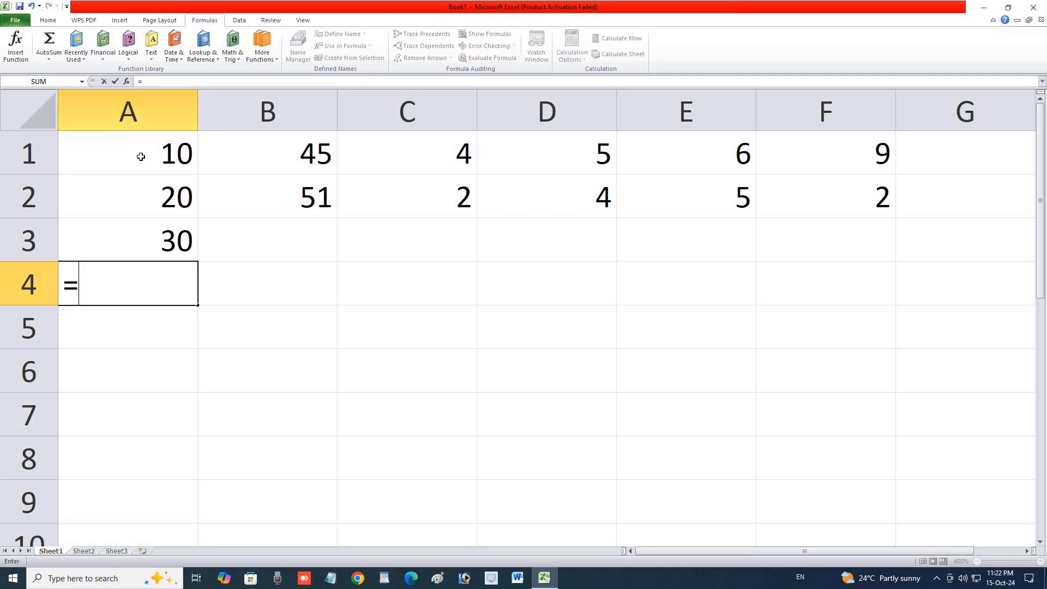
key(BackSpace)
key(Tab)
key(Up)
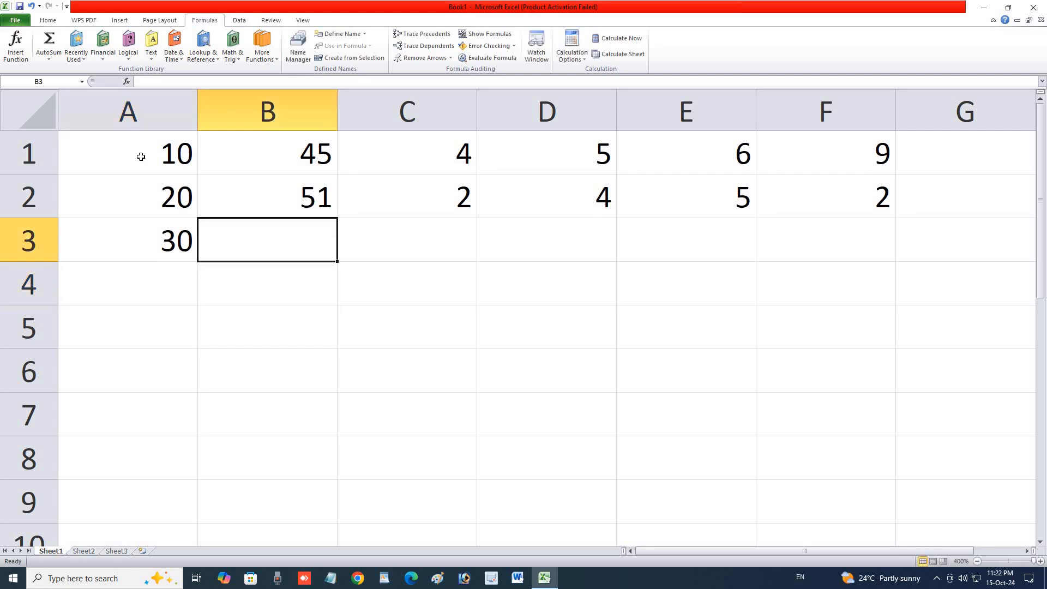
text(=)
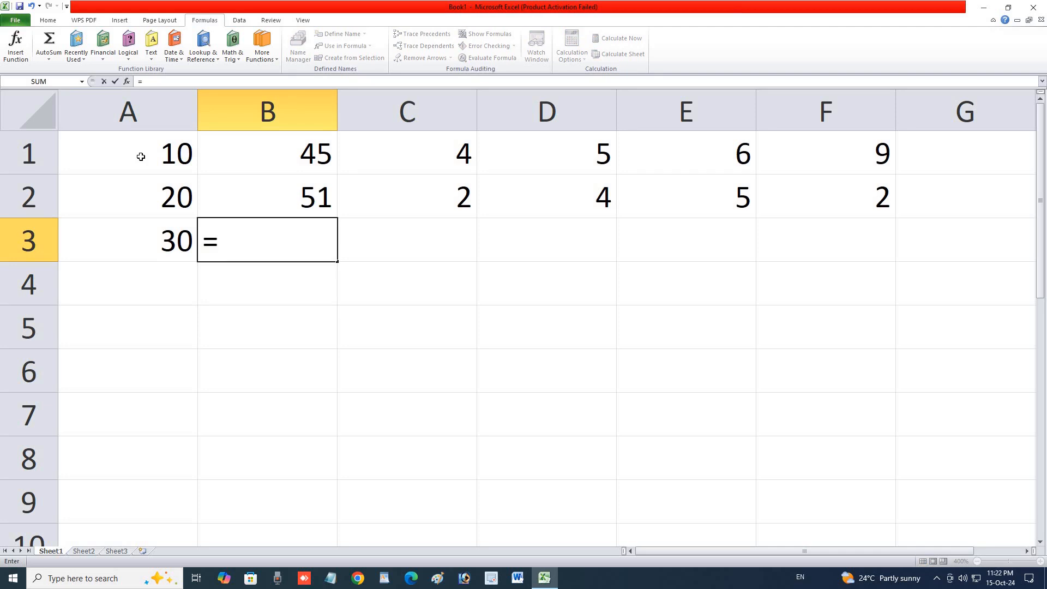
text(b2)
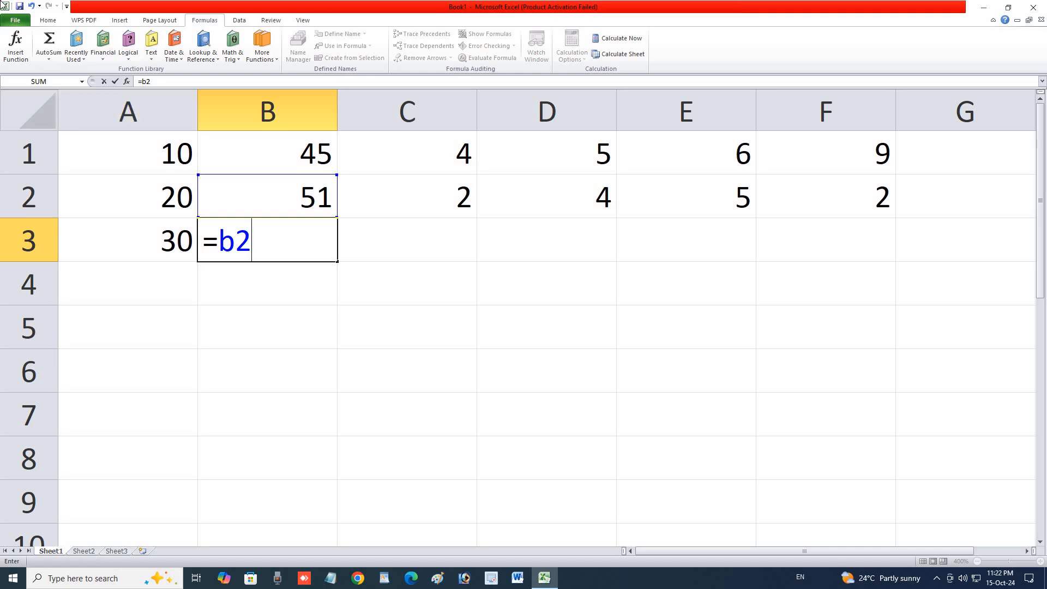
text(:b2)
key(Left)
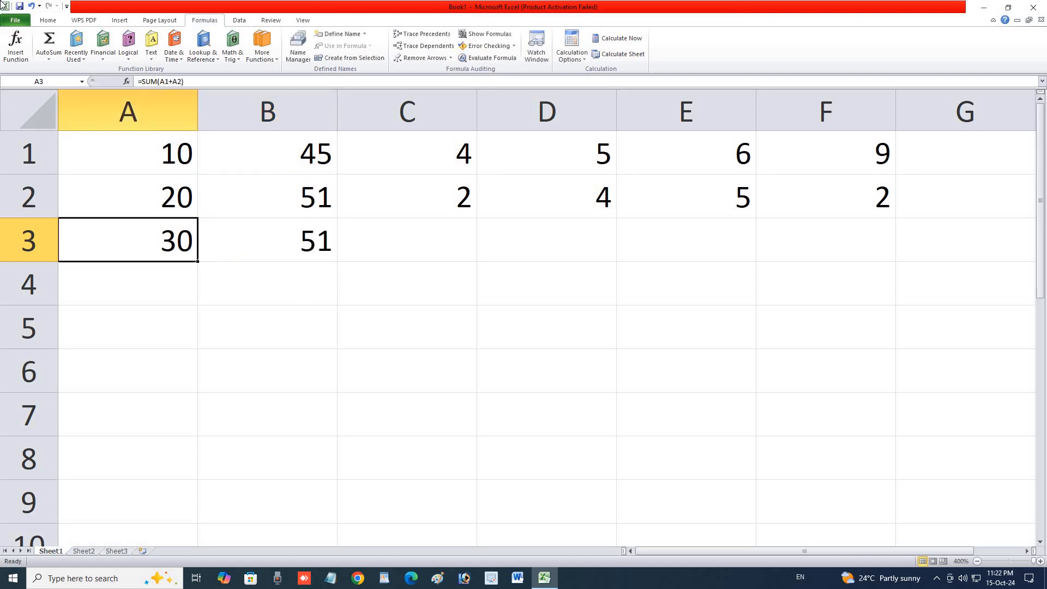
Change the formula in cell B3 to =B1:B2
key(Right)
key(F2)
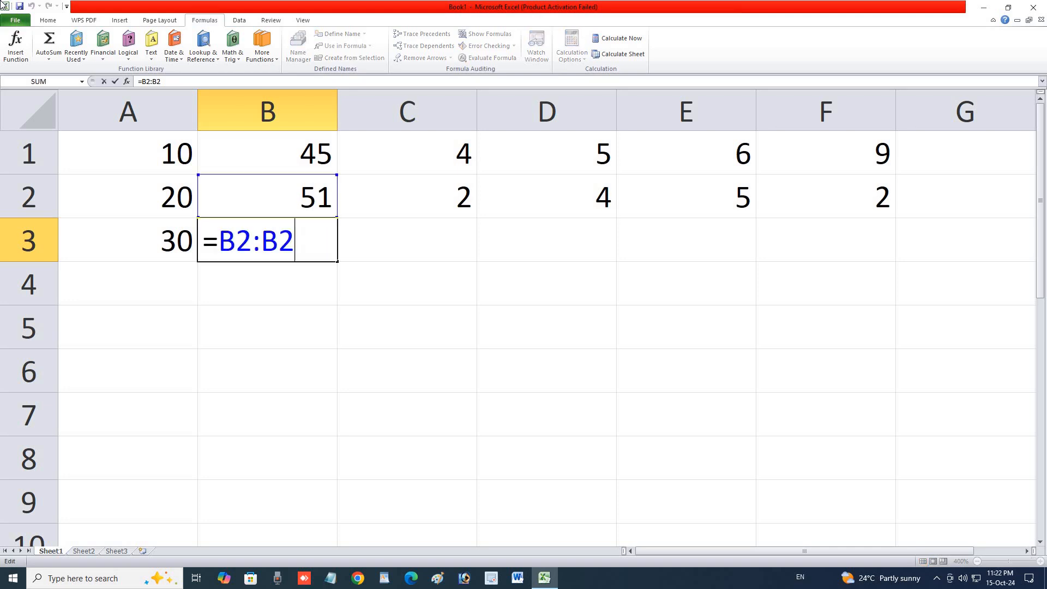
key(Left)
key(Left)
key(Left)
key(BackSpace)
key(Escape)
key(F1)
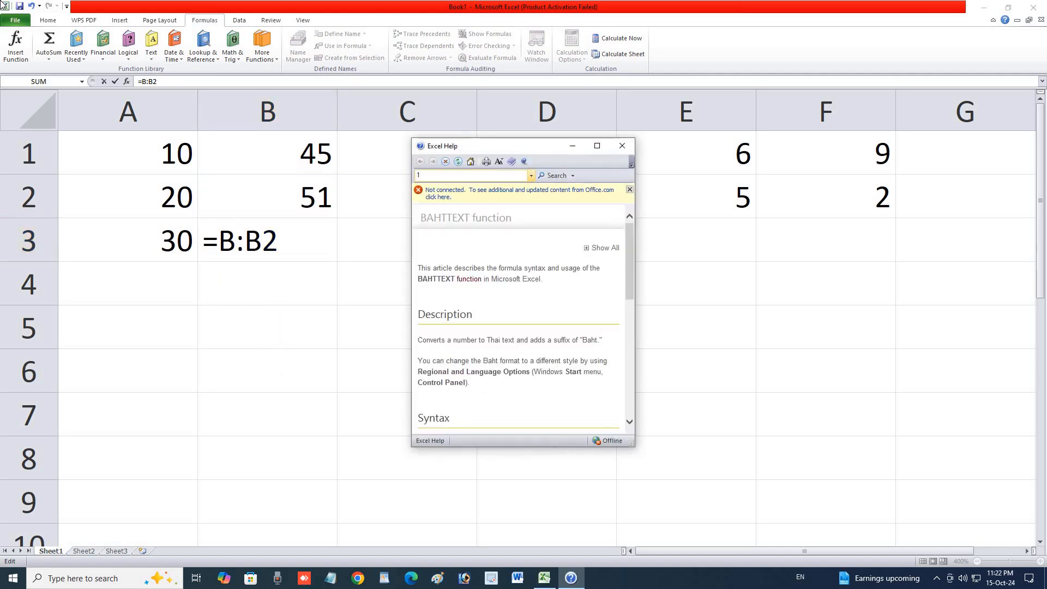
click(622, 146)
text(1)
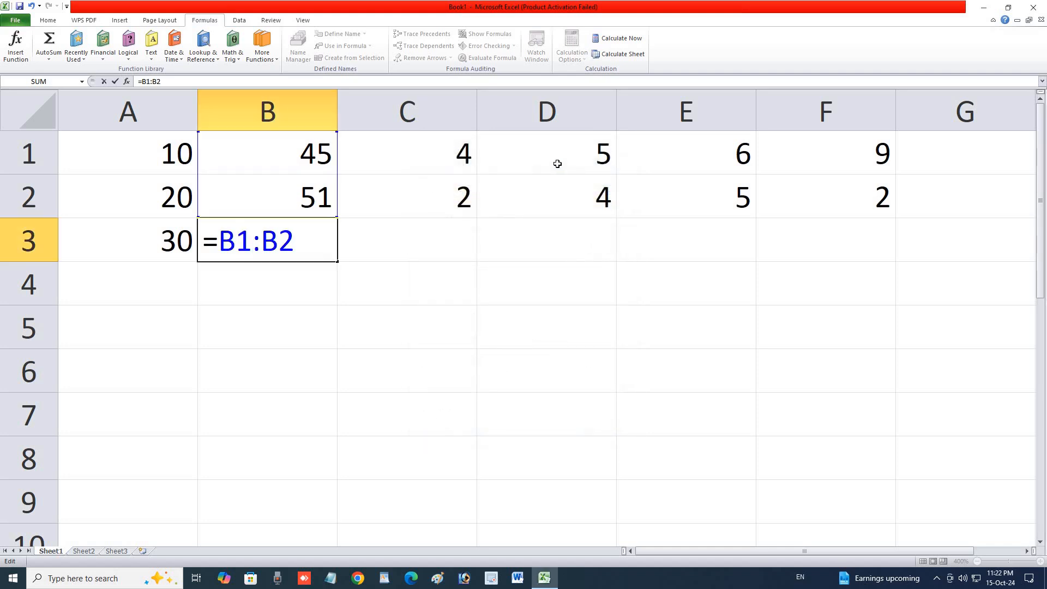
key(Return)
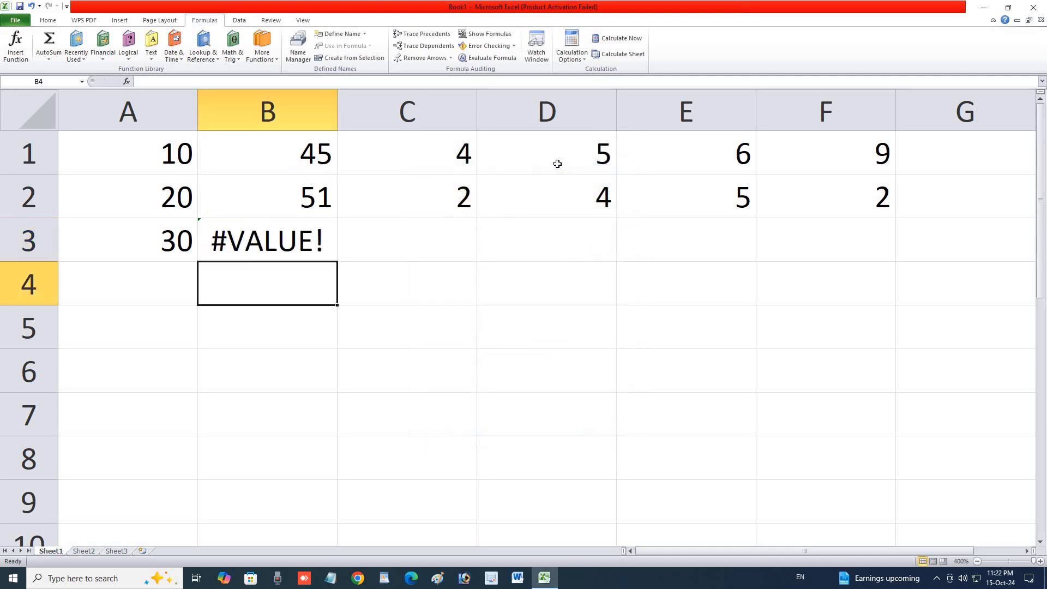
Change the formula in cell B3 to =sum(B1:B2) by wrapping the existing range in a SUM function
key(Up)
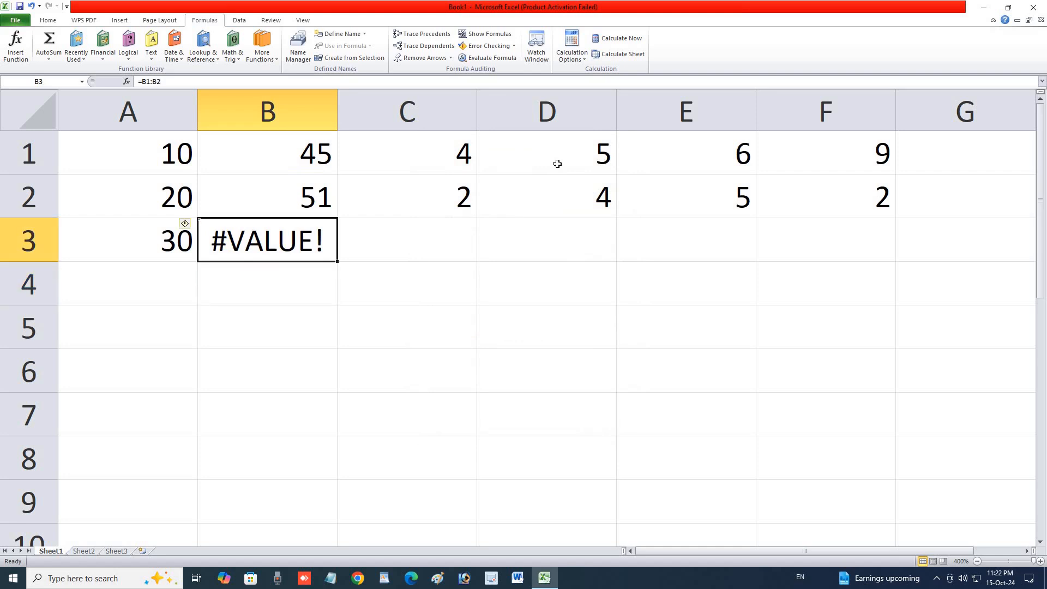
key(F2)
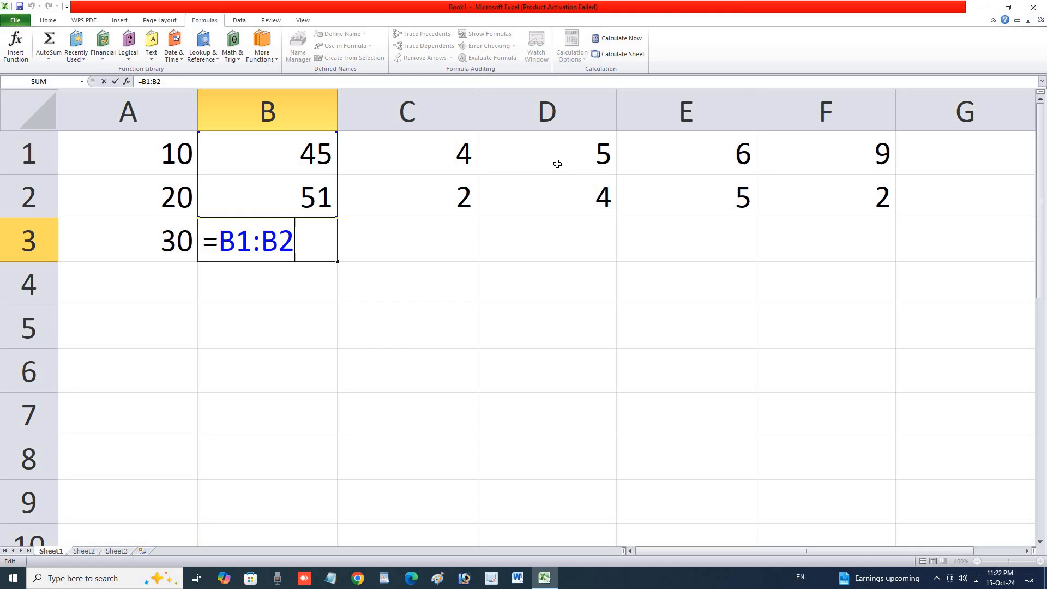
text())
key(Left)
key(Left)
key(Left)
key(Left)
key(Left)
key(Left)
text(()
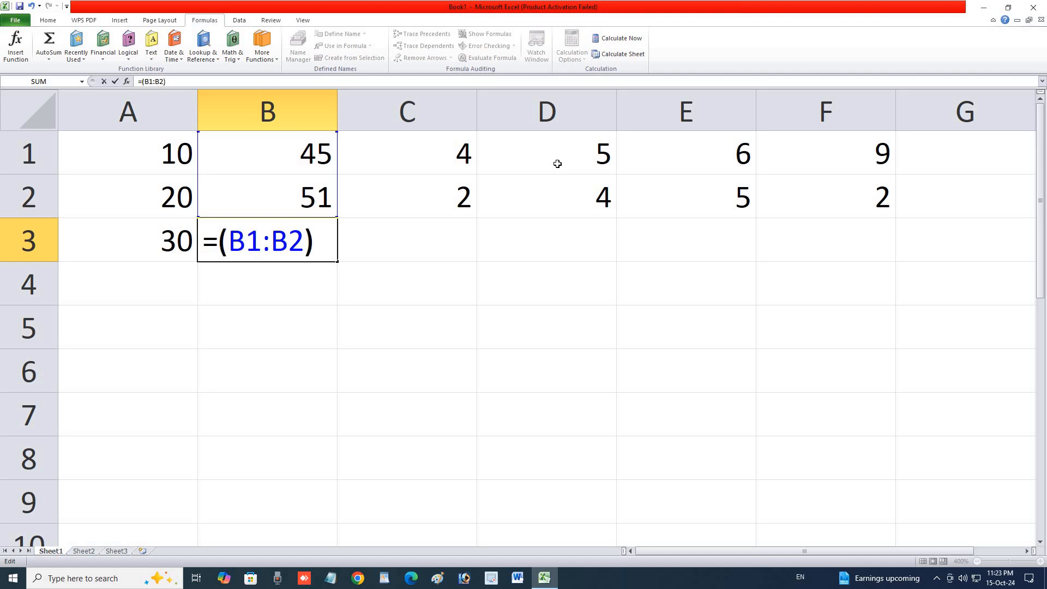
text(sum)
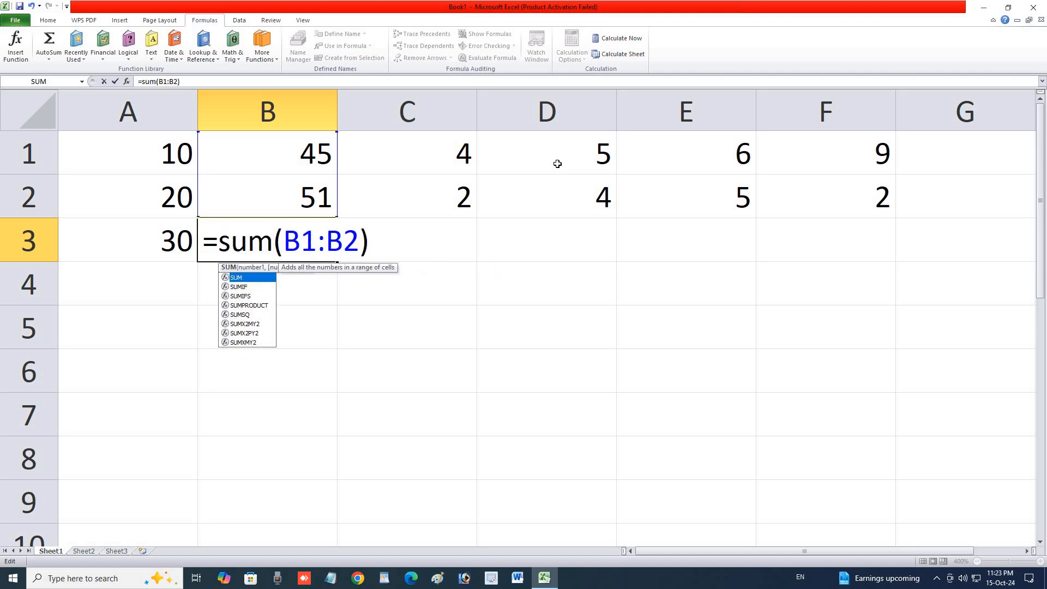
key(Escape)
key(Return)
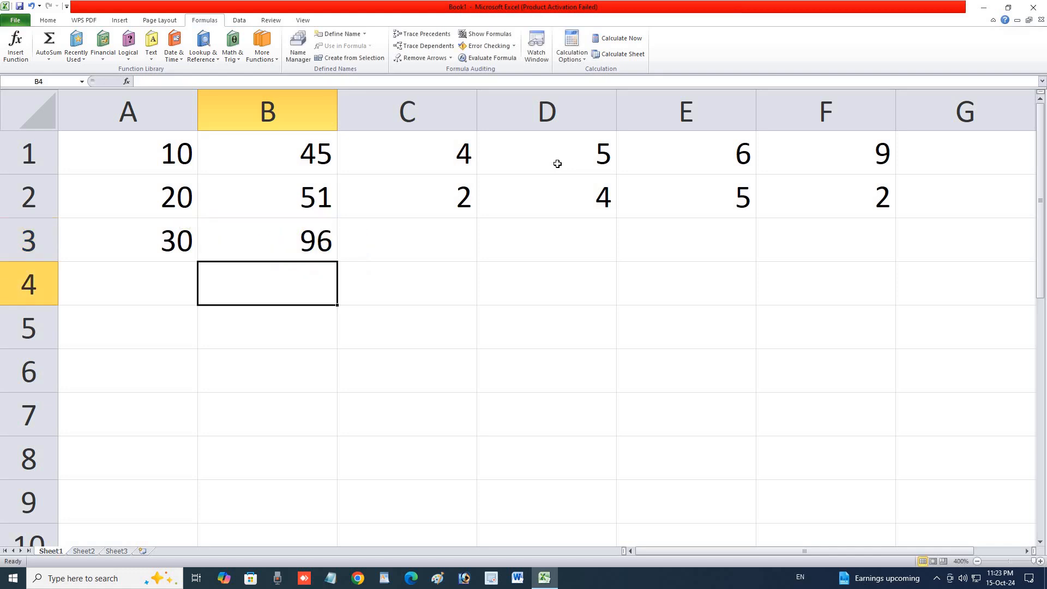
Multiply C1 by C2 in cell C3 with the formula =c1*c2
key(Right)
key(Up)
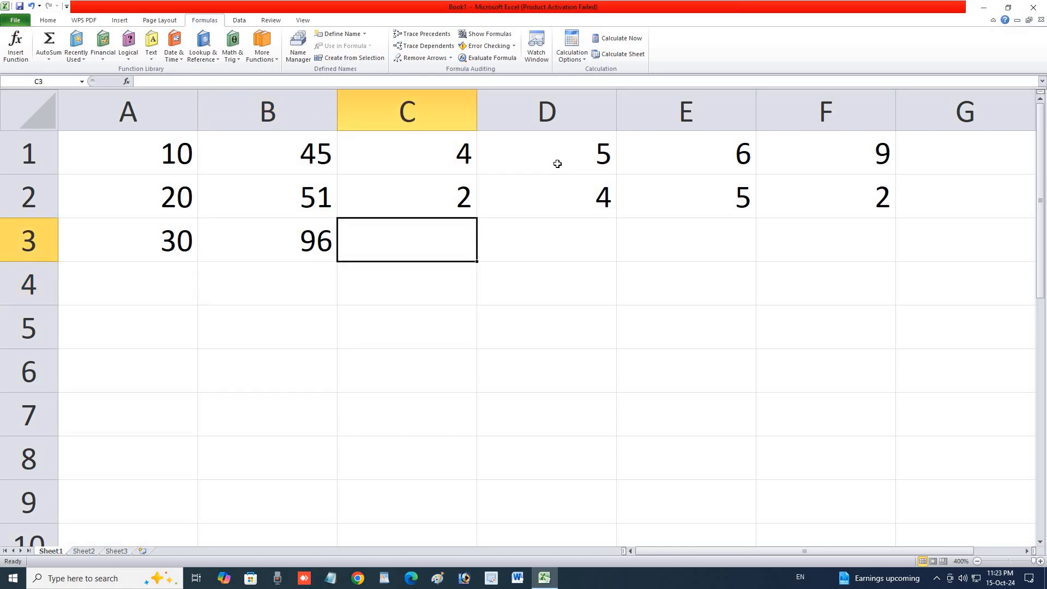
text(=)
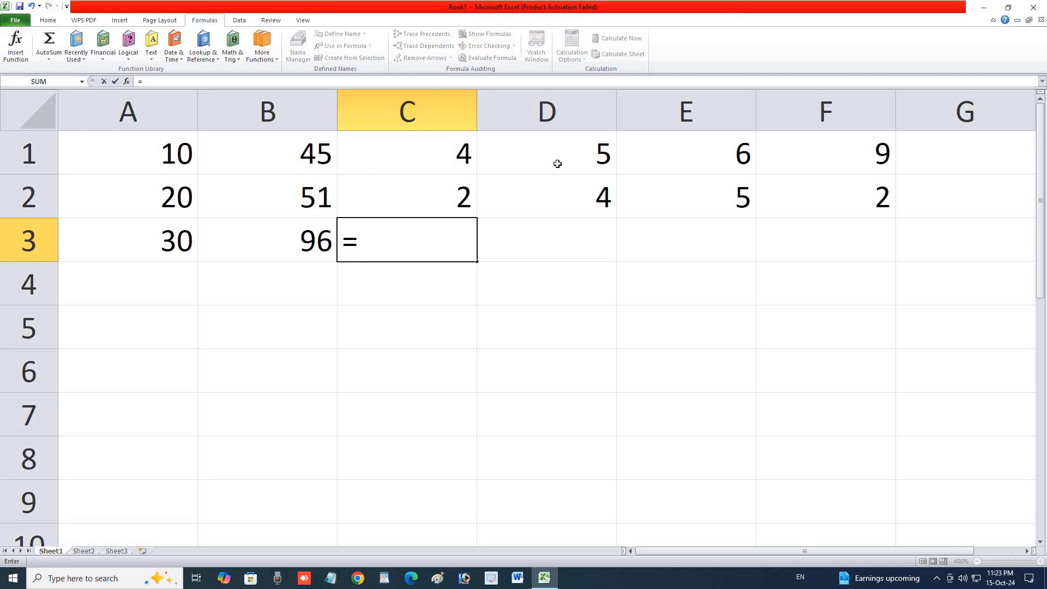
text(c1)
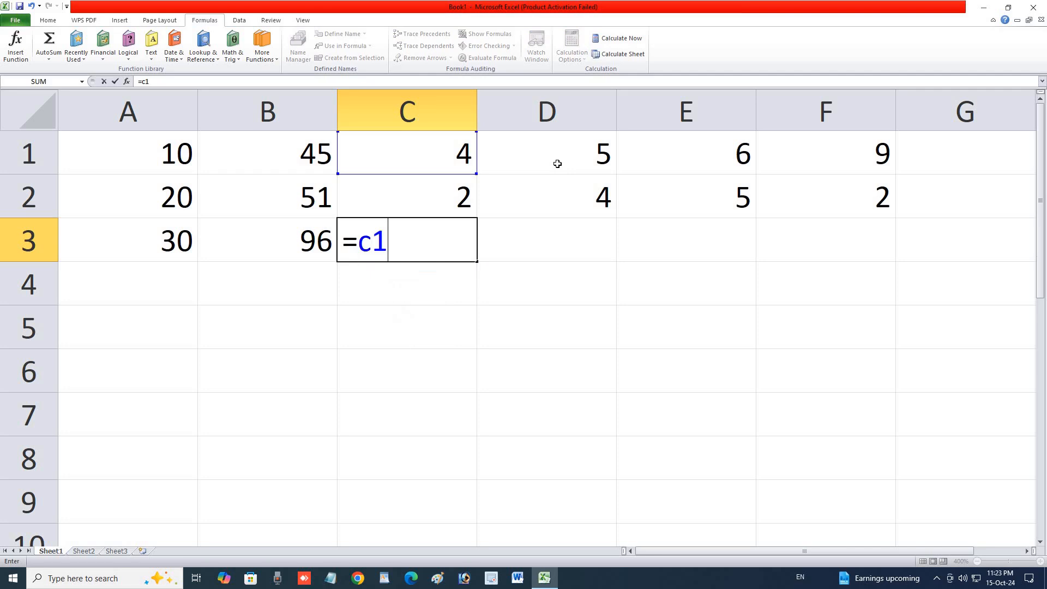
text(*c2)
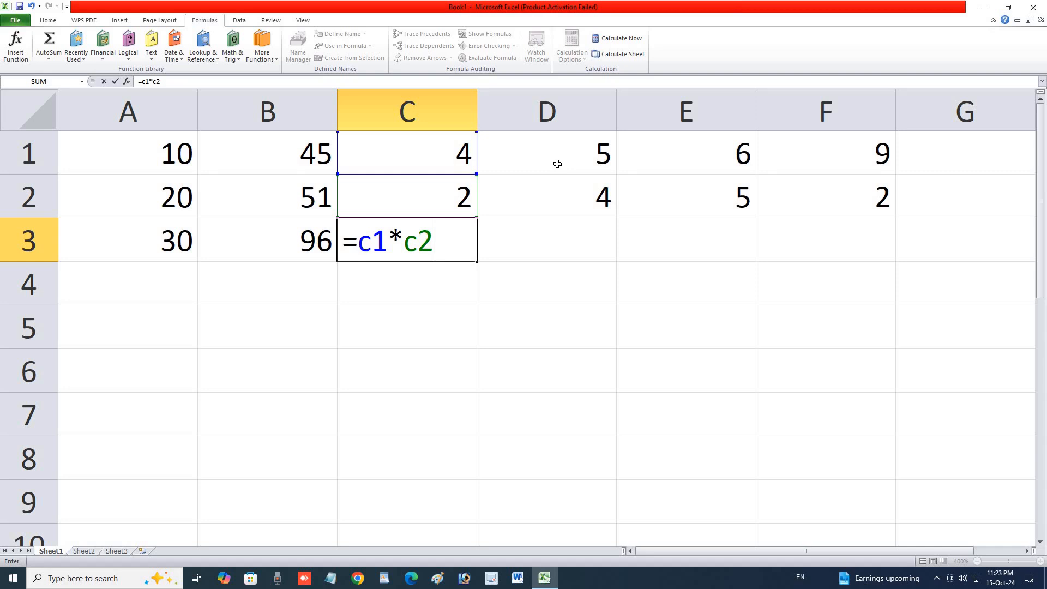
key(Return)
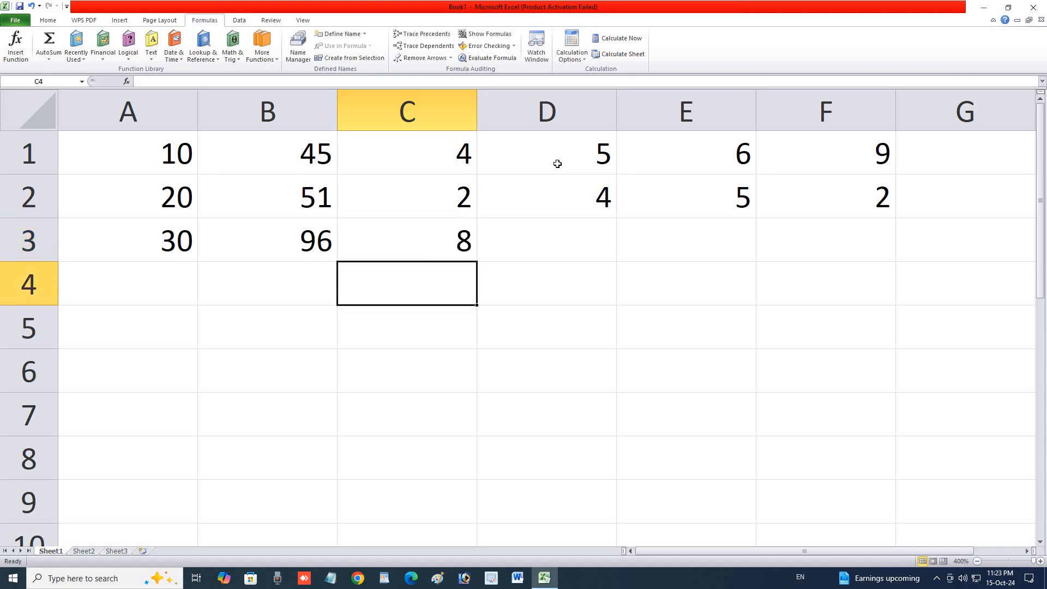
Subtract D2 from D1 in cell D3 with the formula =sum(d1-d2)
key(Right)
key(Up)
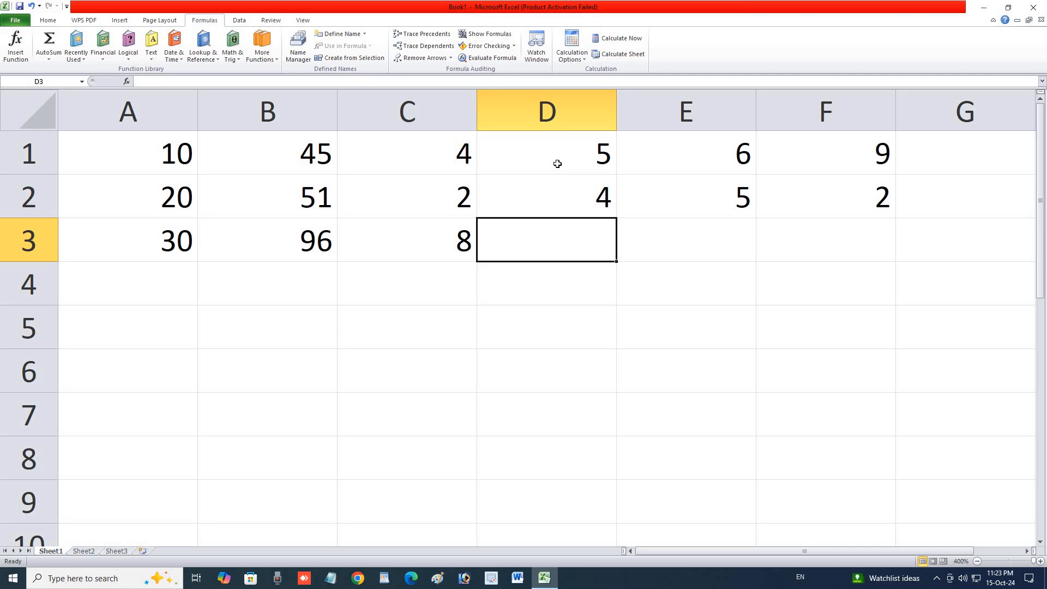
text(=)
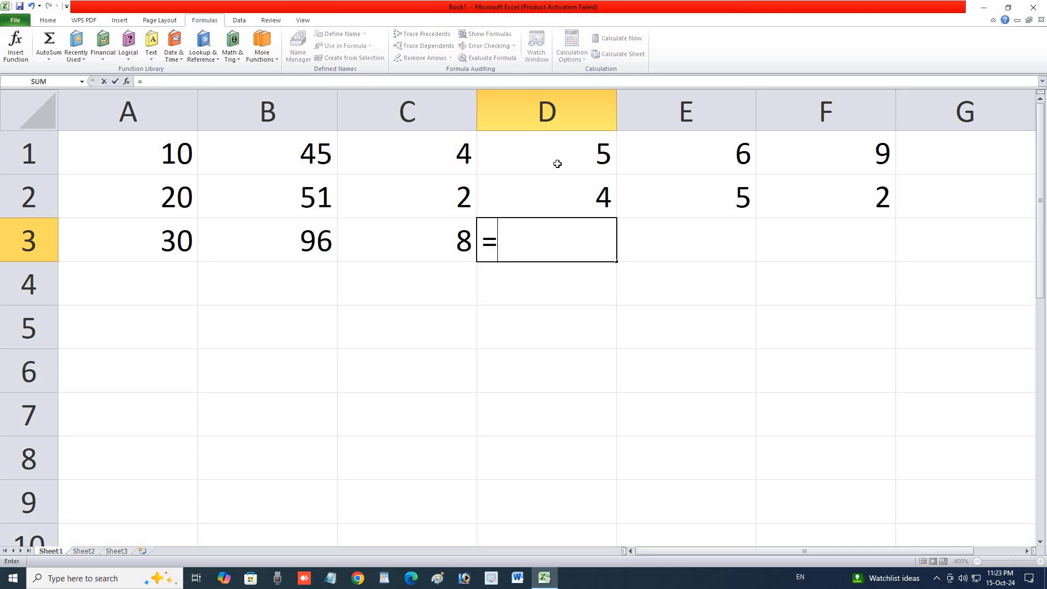
text(sum)
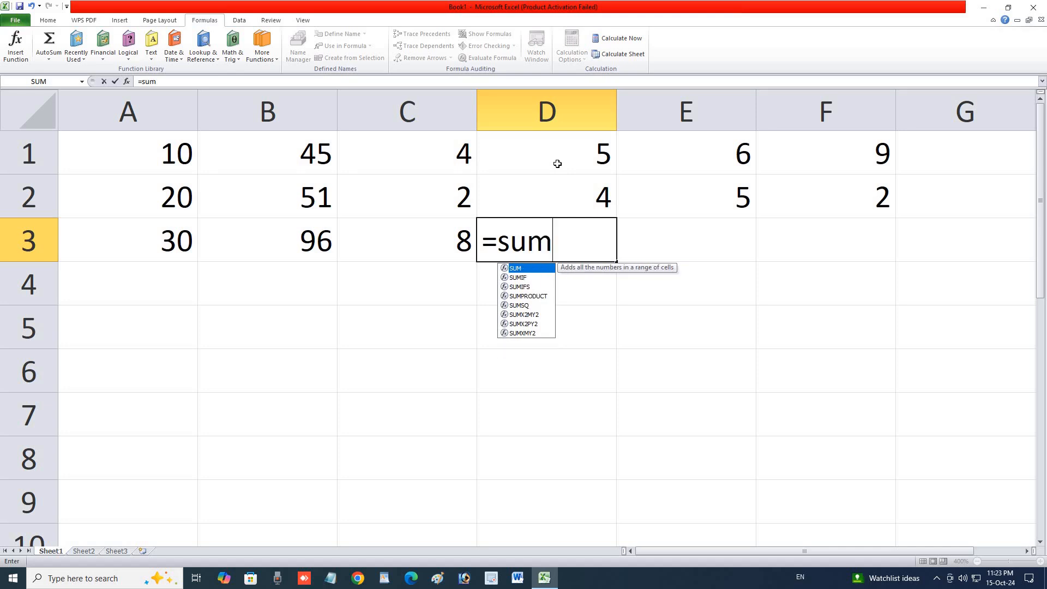
text(()
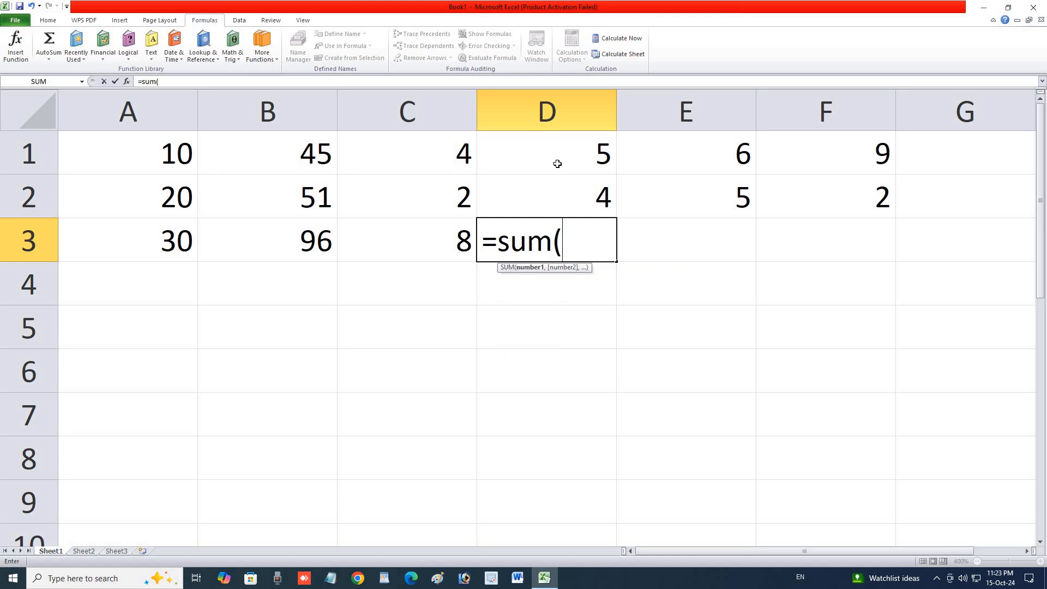
text(d1)
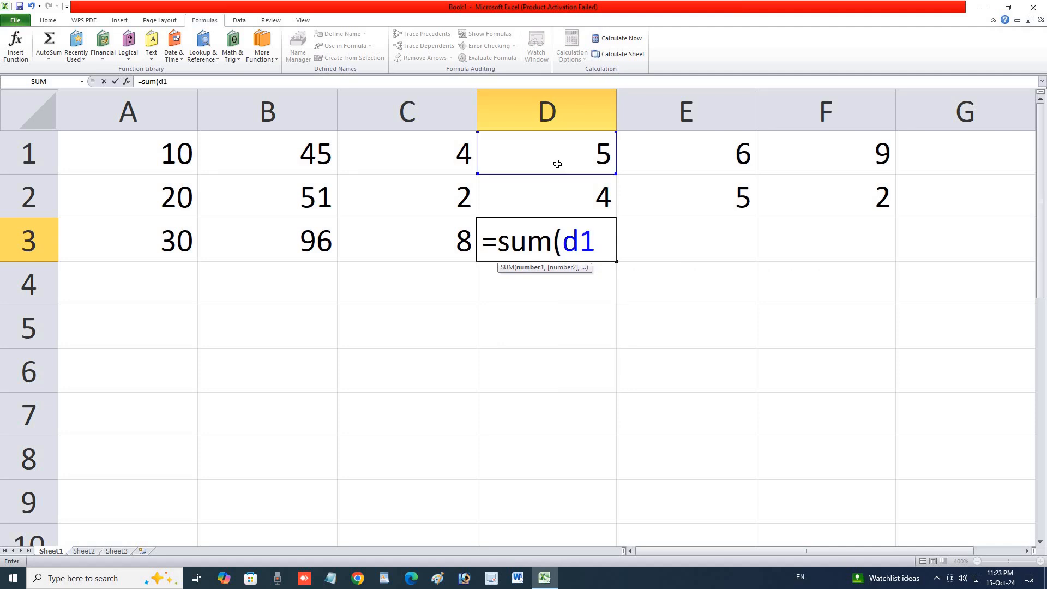
text(-d)
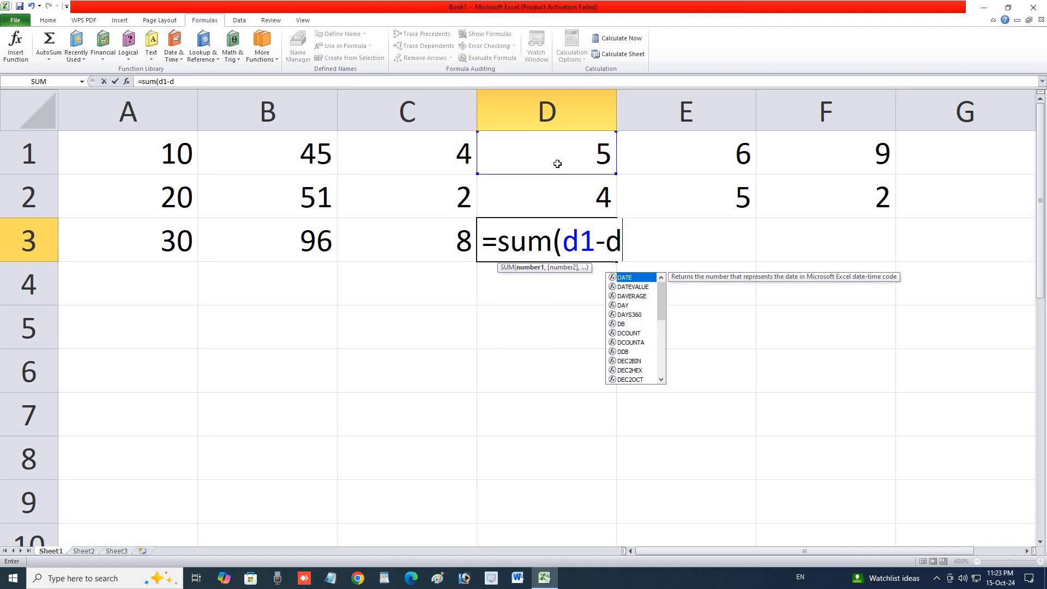
text(2))
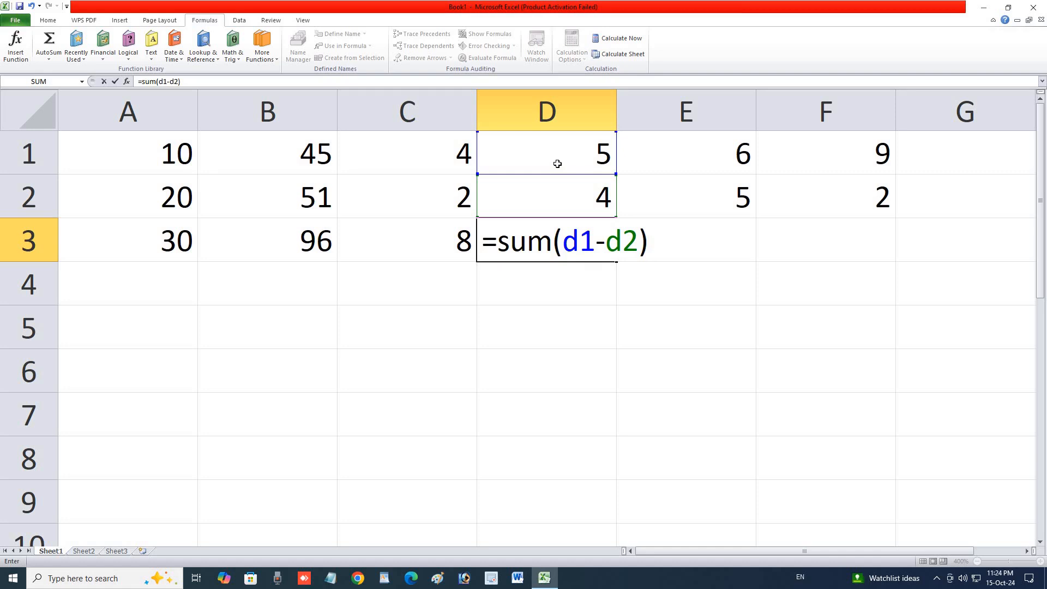
key(Return)
Divide E1 by E2 in cell E3 with the formula =sum(e1/e2)
key(Right)
key(Up)
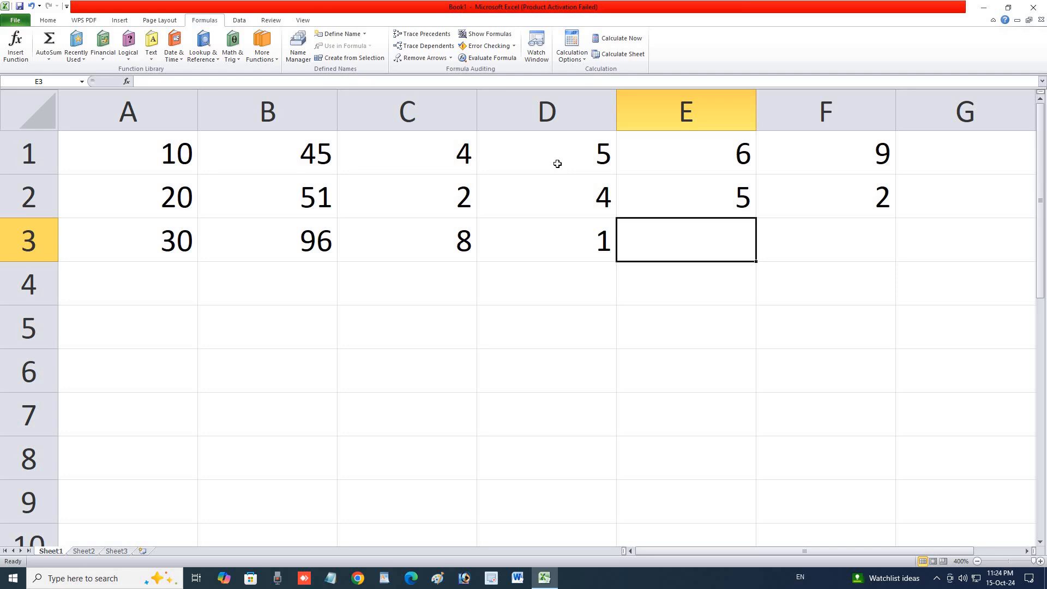
text(=)
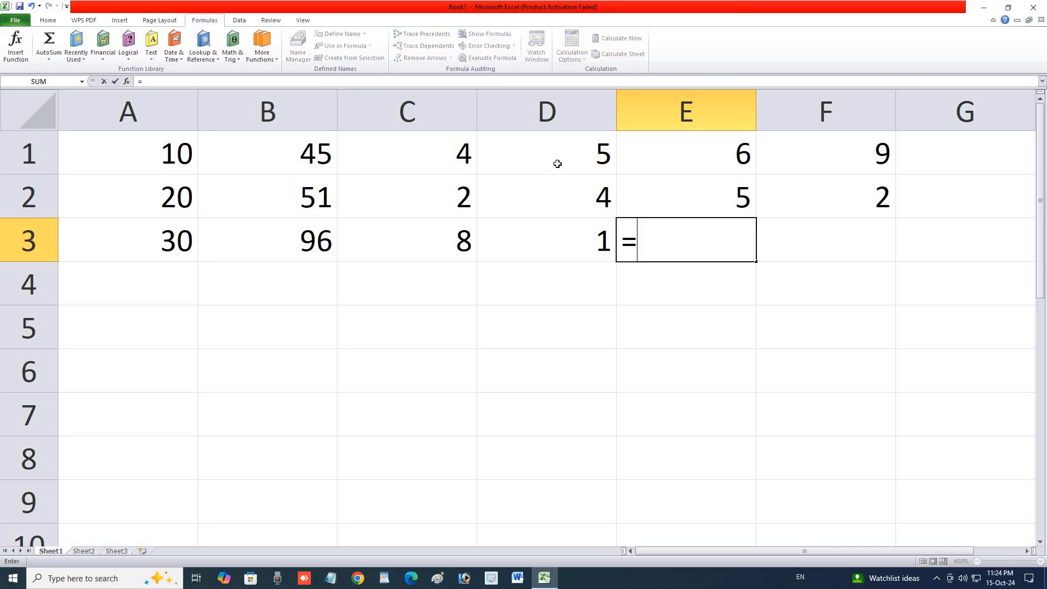
text(sum)
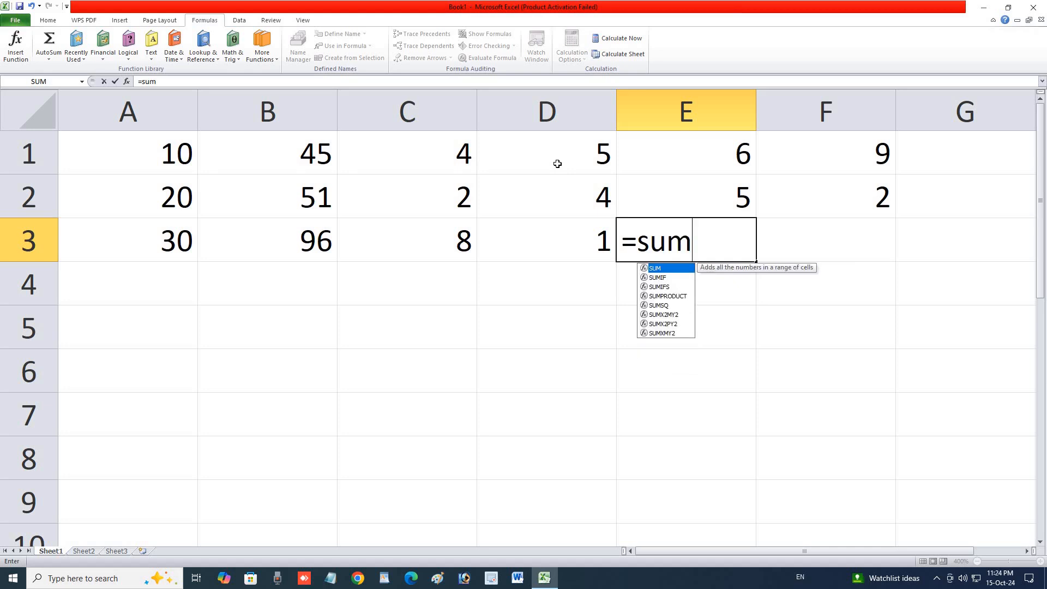
text(()
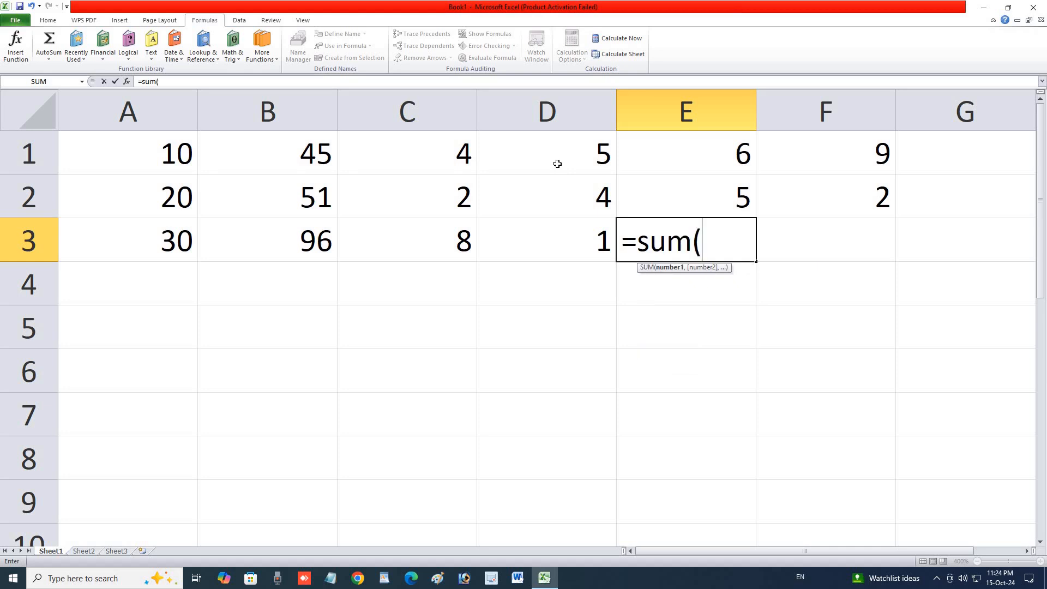
text(e1)
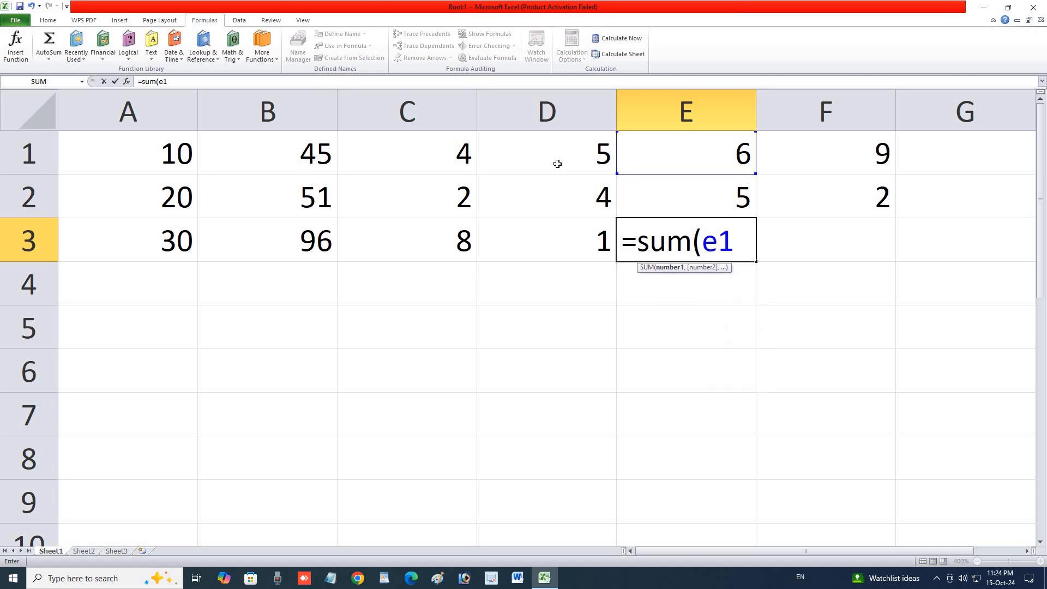
text(/e)
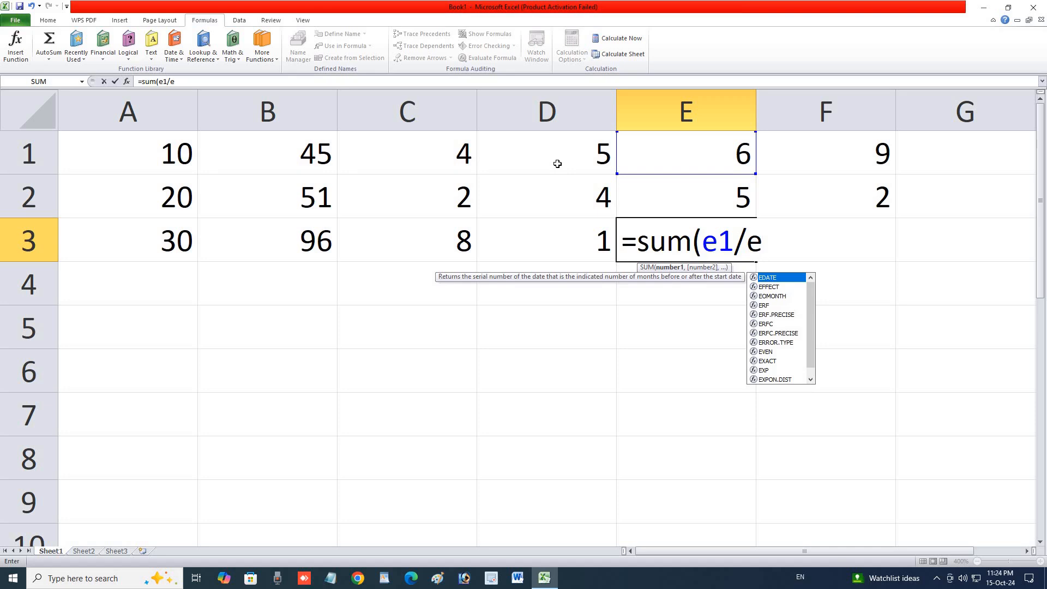
text(2))
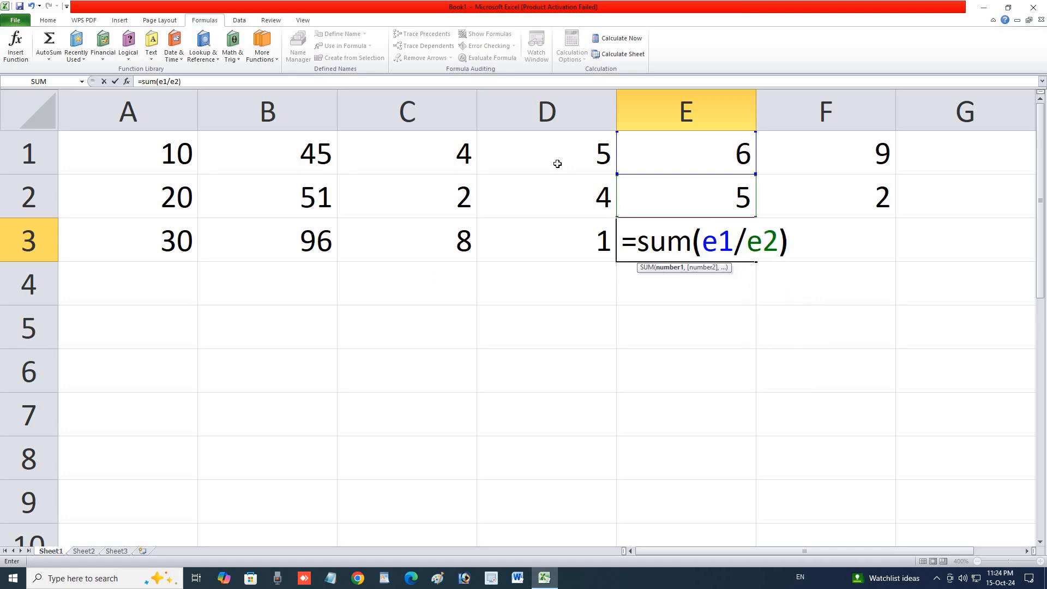
key(Return)
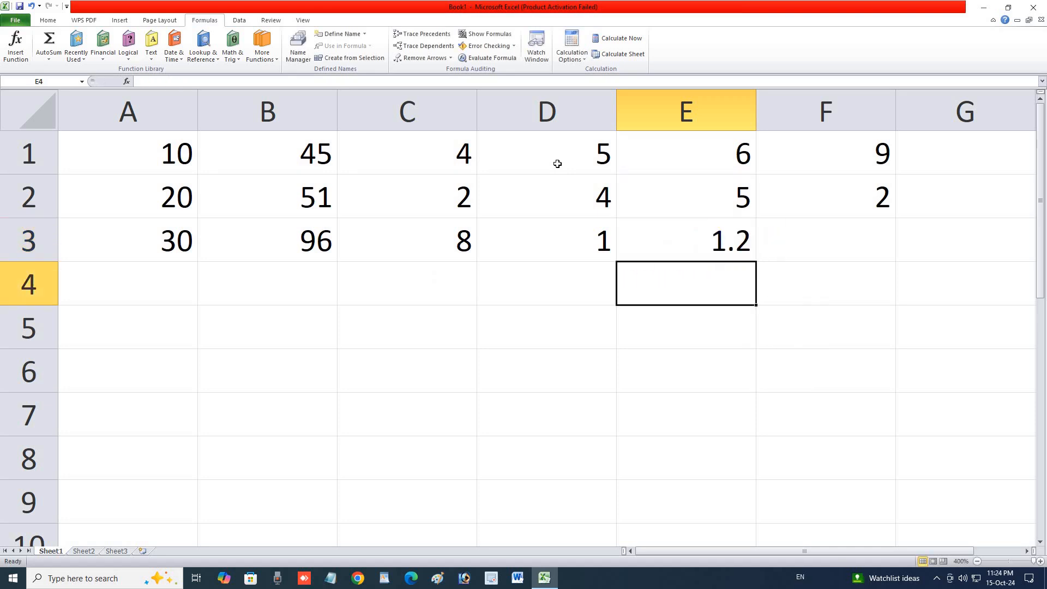
Enter the direct division formula =6/5 in cell E4, below the column E result
text(=6)
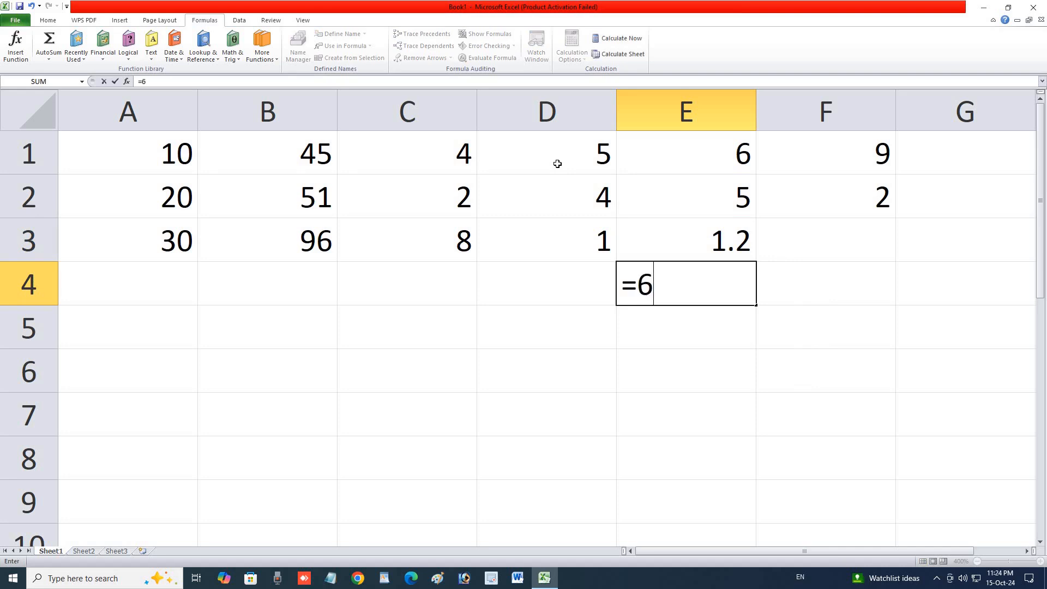
text(/5)
key(Return)
key(Up)
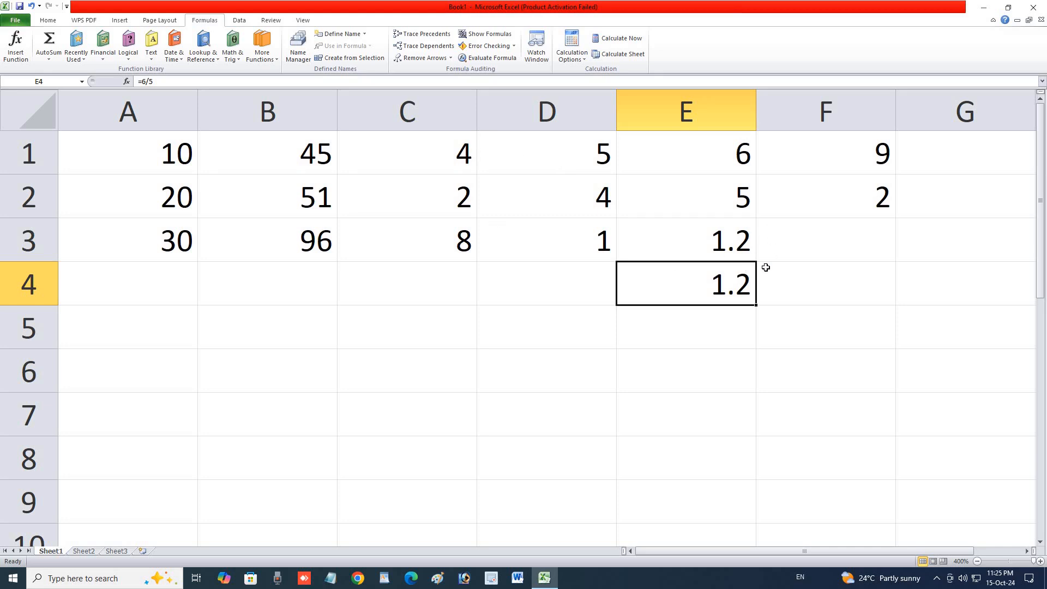
Average the F1 to F2 values in cell F3 with the formula =average(f1:f2)
click(825, 234)
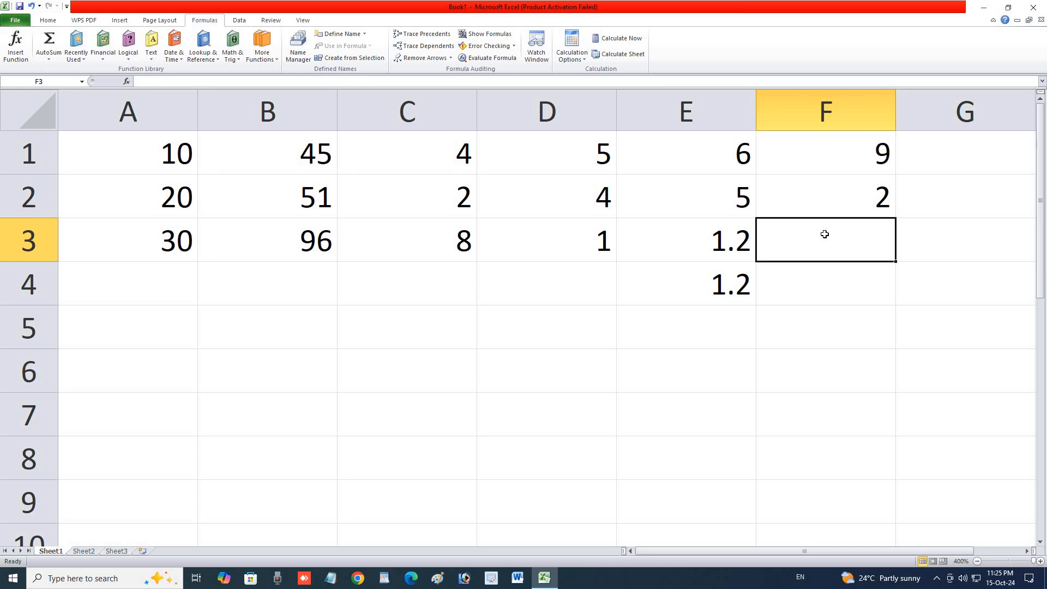
text(=av)
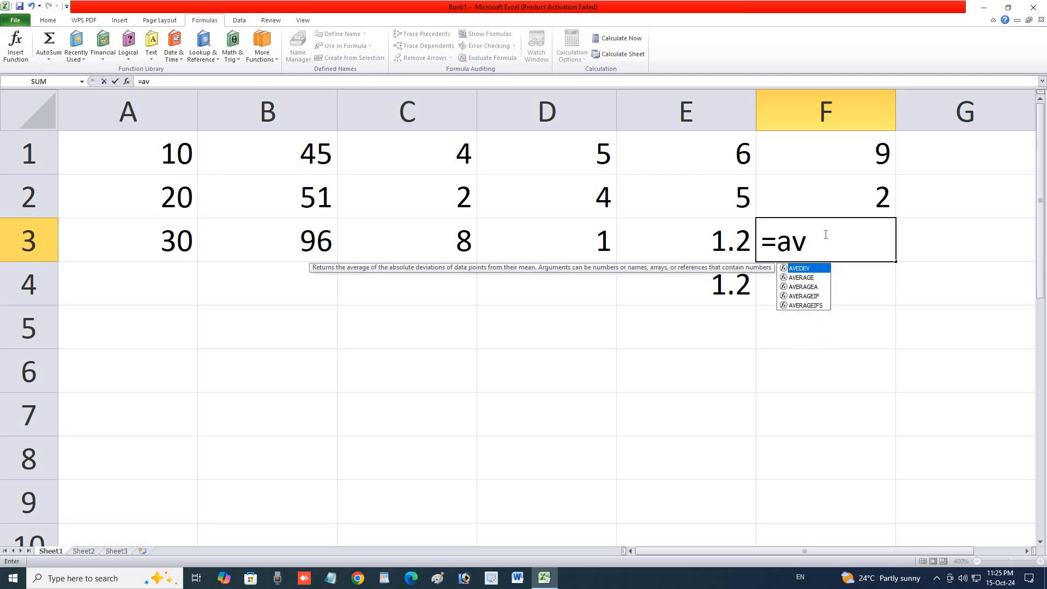
key(Down)
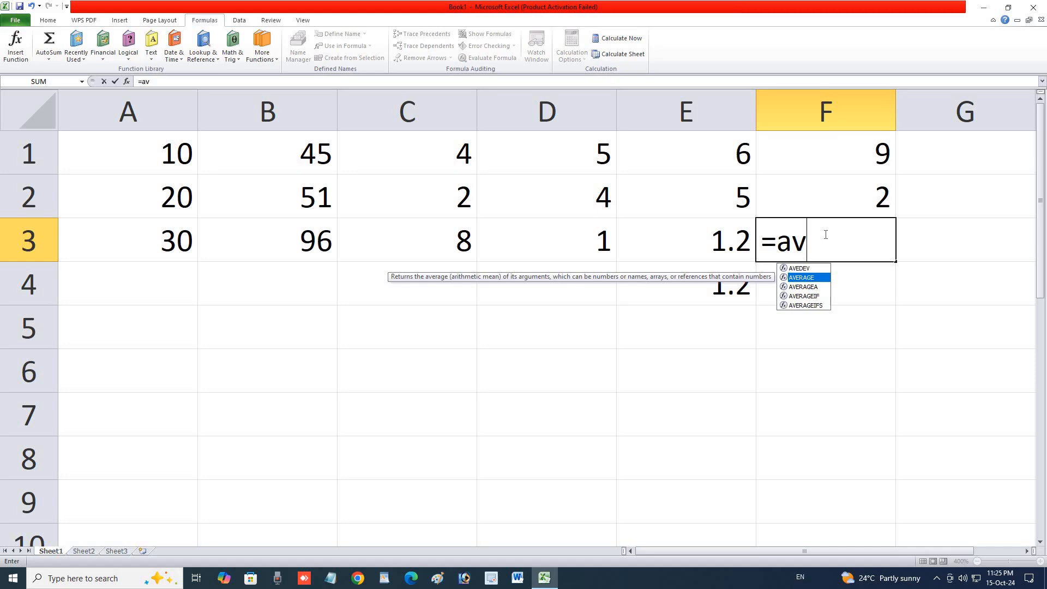
key(Return)
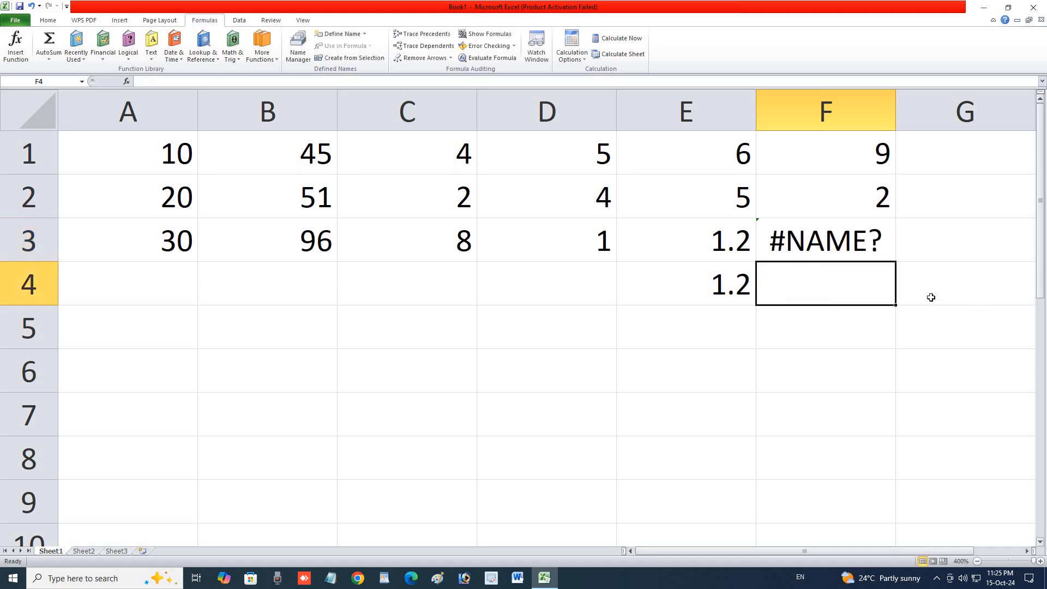
double_click(860, 248)
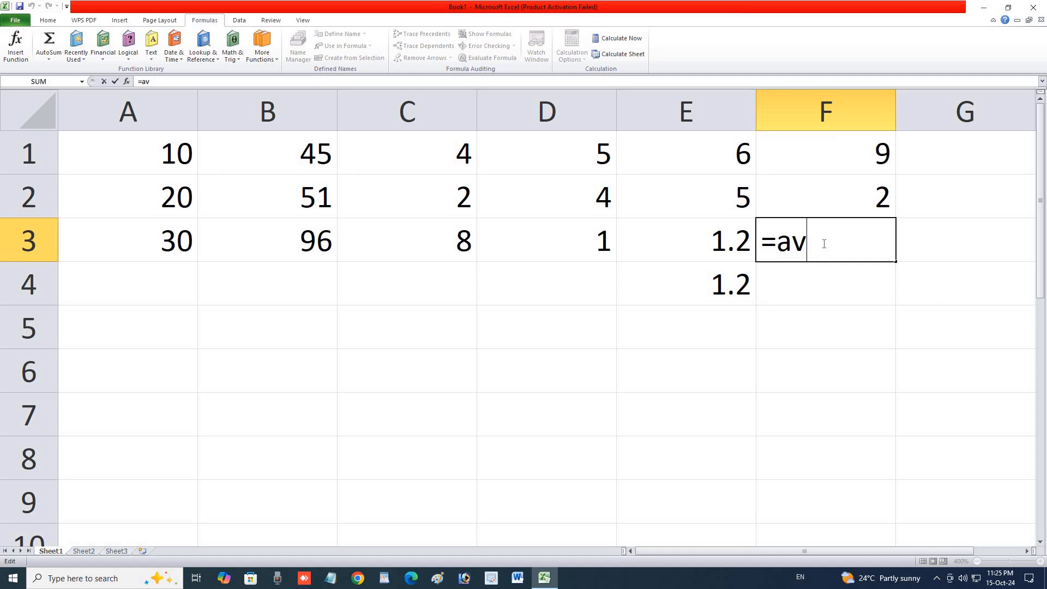
text(e)
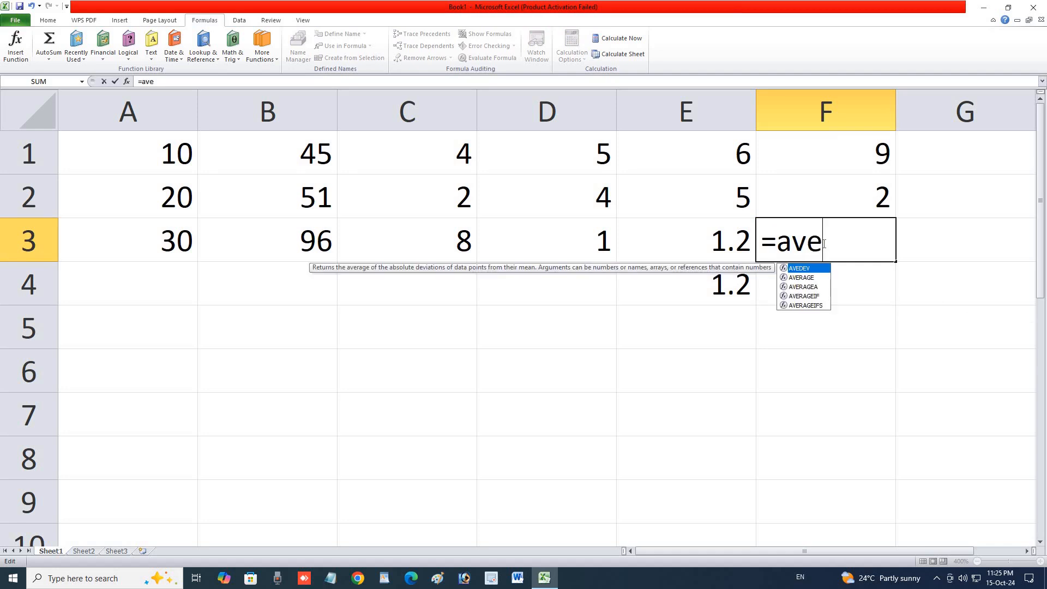
text(ra)
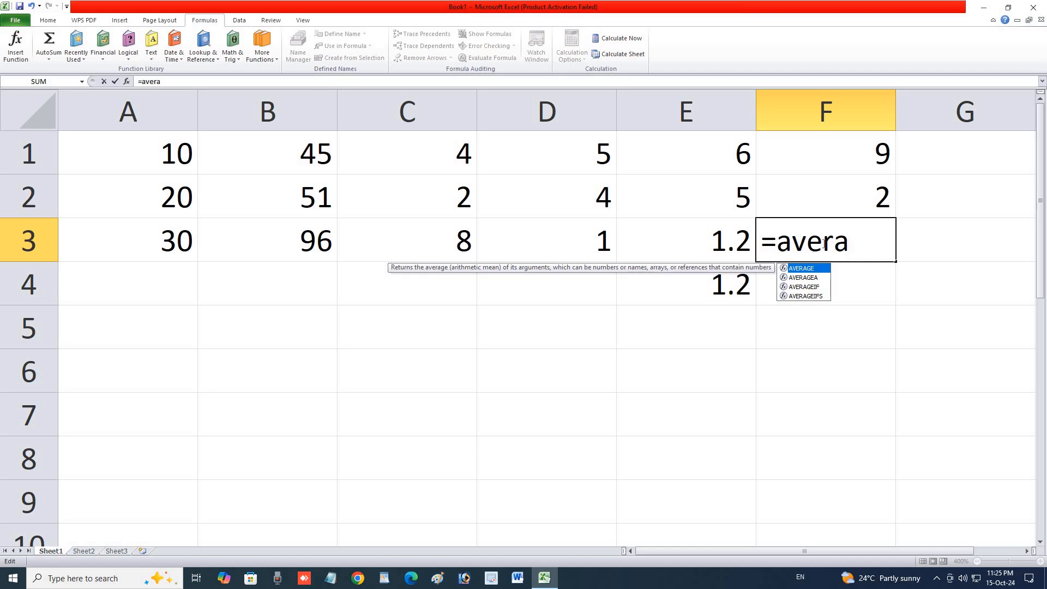
text(ge()
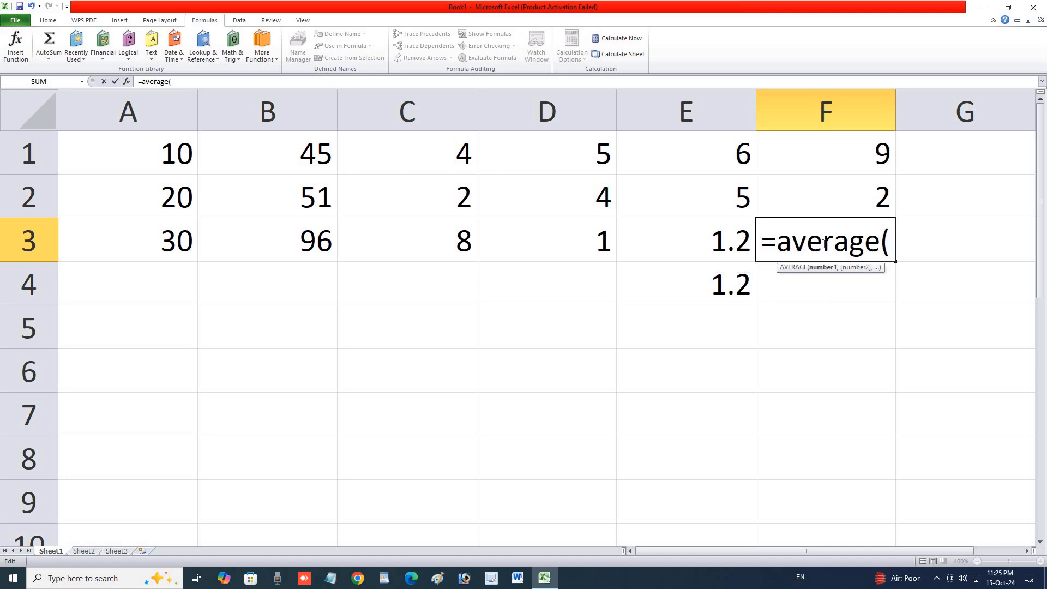
text(f)
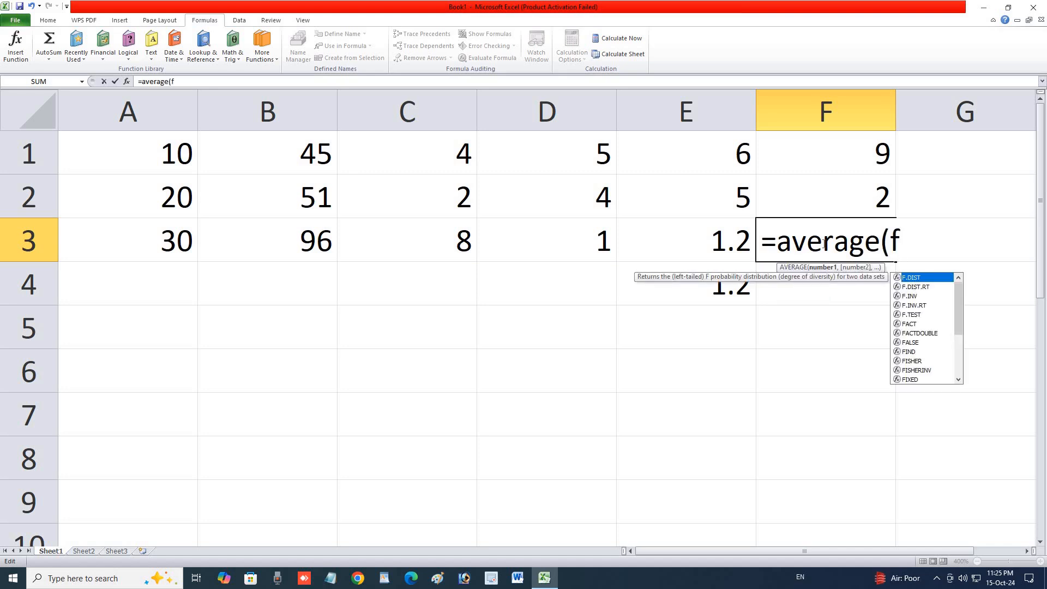
text(1)
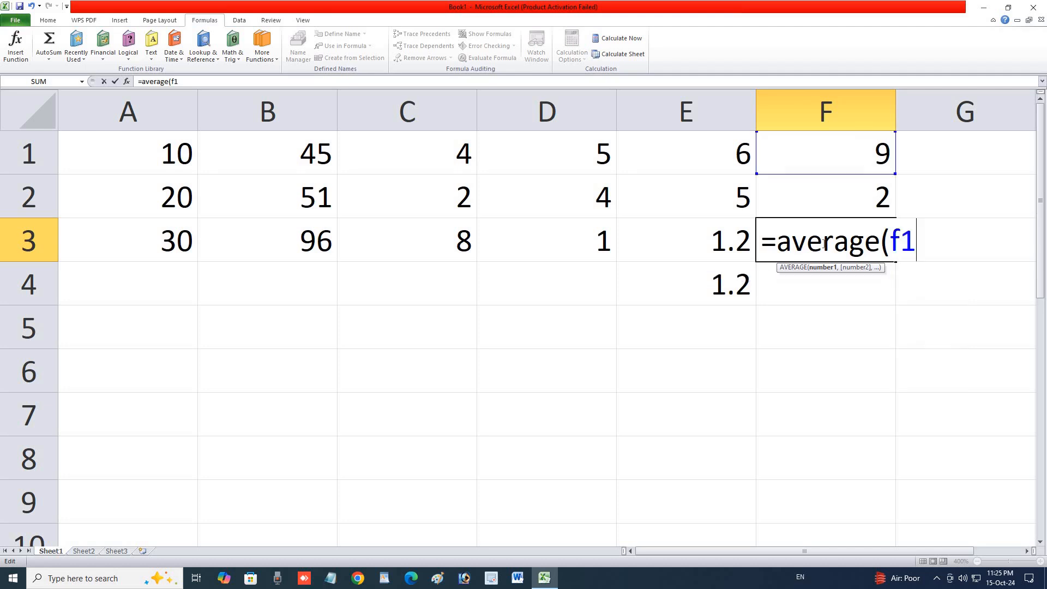
text(:f2)
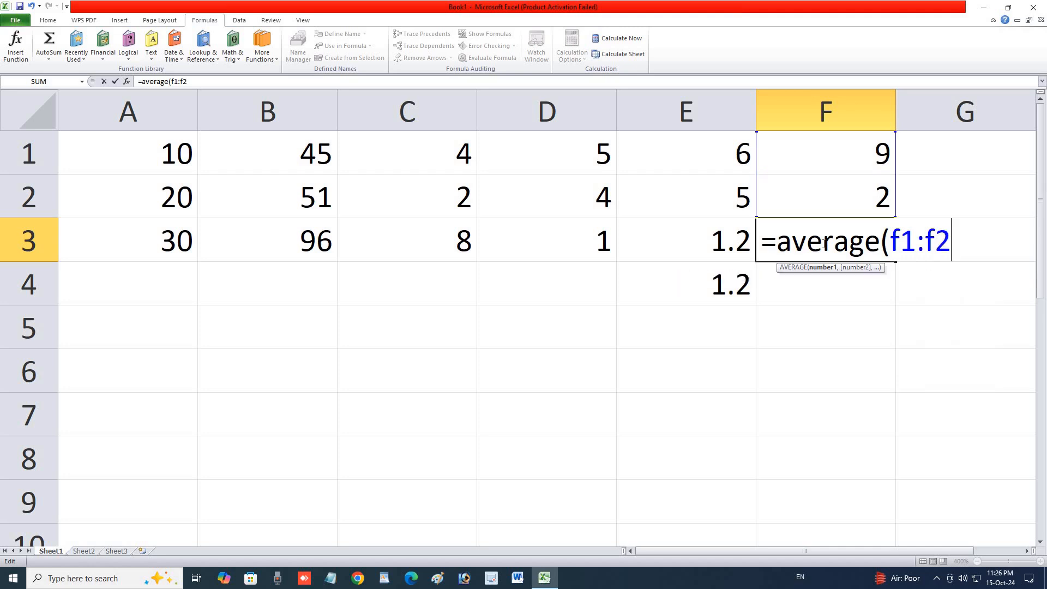
text())
key(Return)
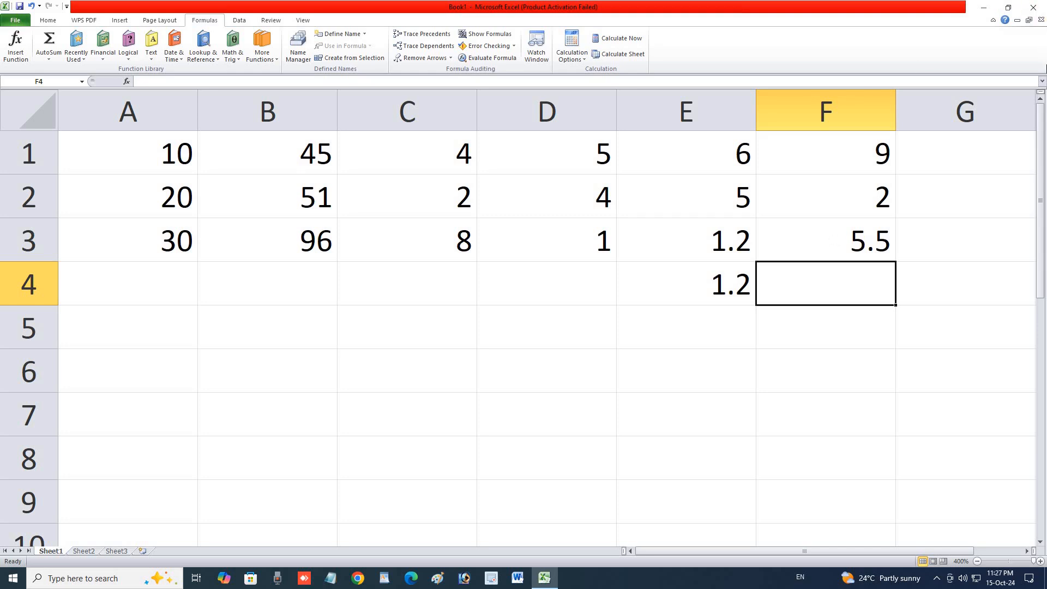
Enter the direct division formula =60/3 in cell A4, below the column A sum
click(974, 148)
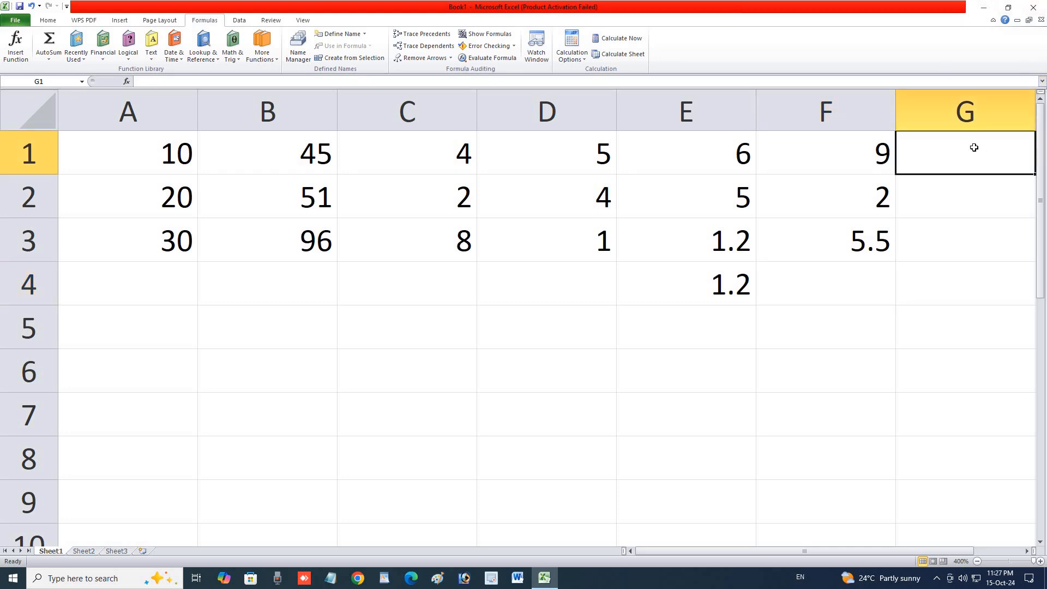
click(173, 288)
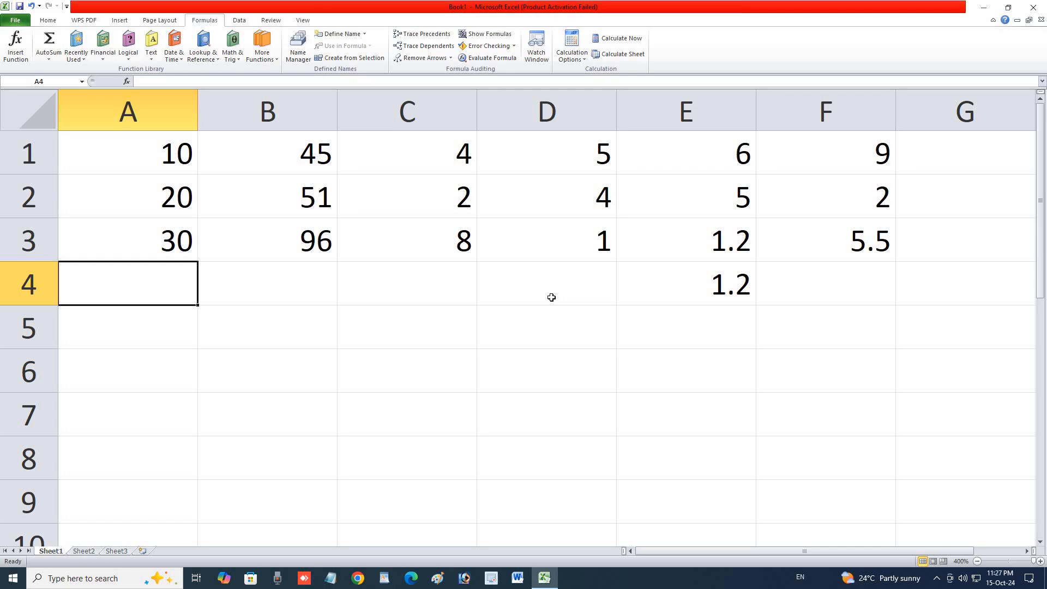
text(60/)
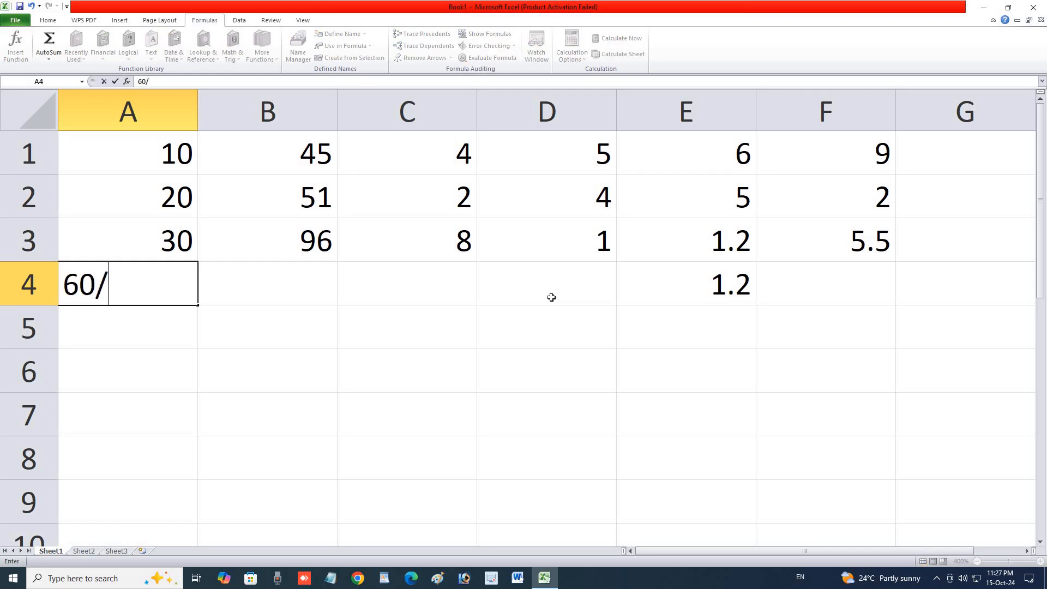
text(3)
key(ctrl+Return)
text(=)
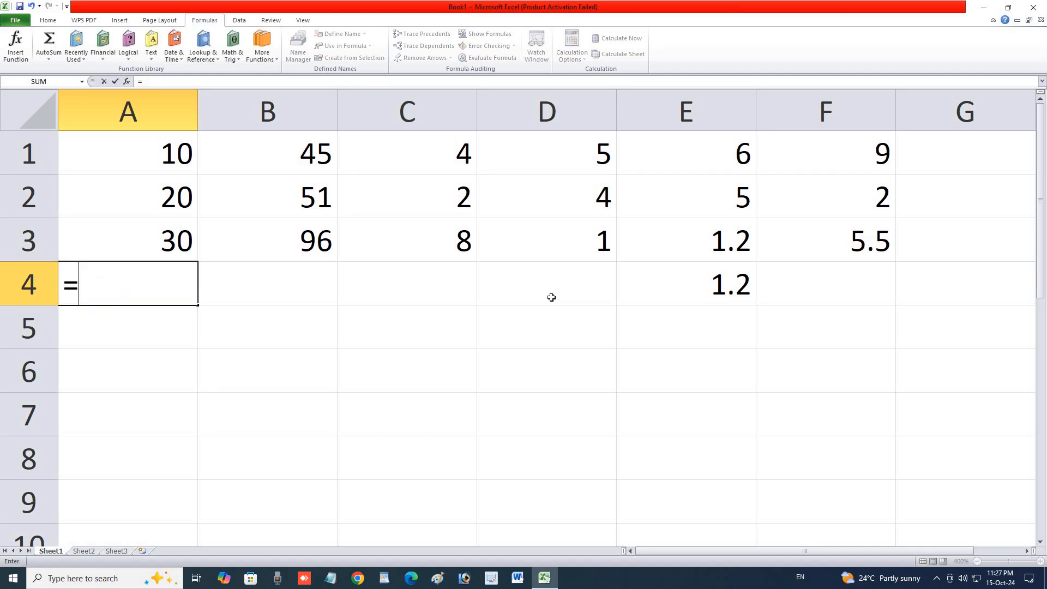
text(60)
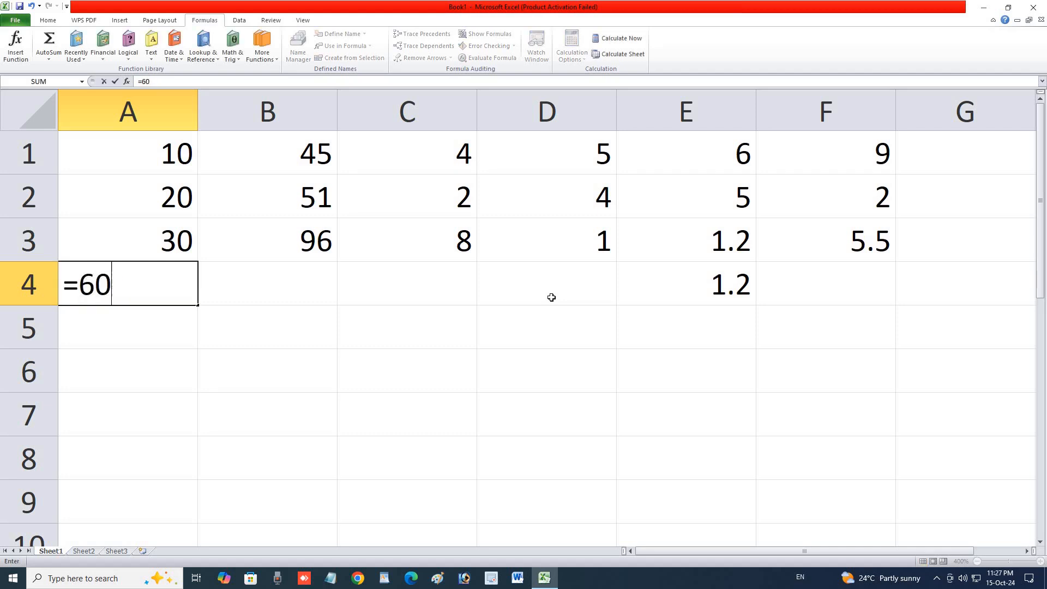
text(/3)
key(Return)
Average cells A1 through A3 in cell A5 with the formula =average(a1:a3)
text(.)
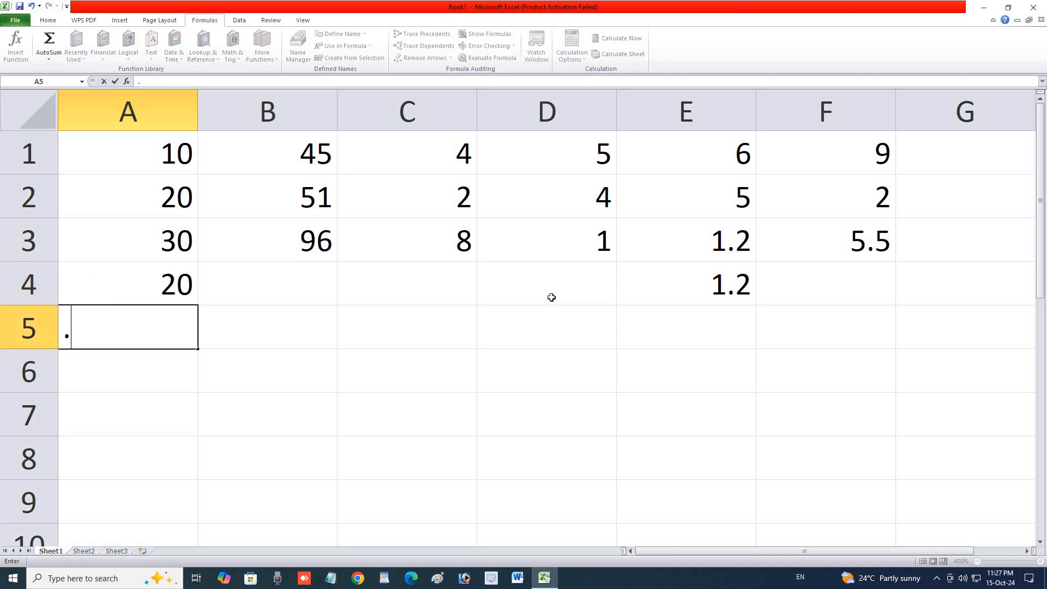
key(BackSpace)
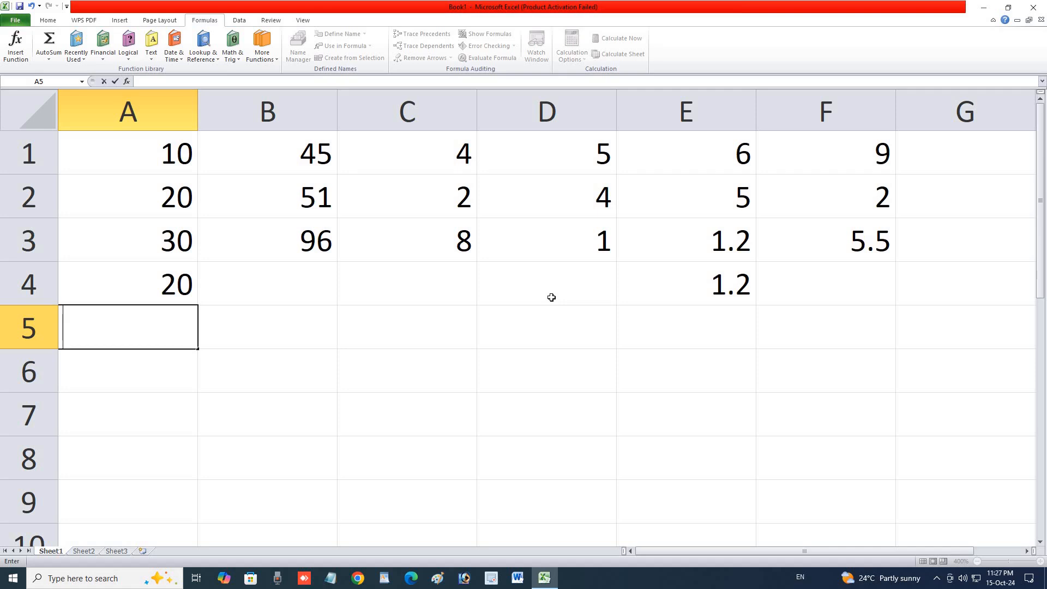
text(=a)
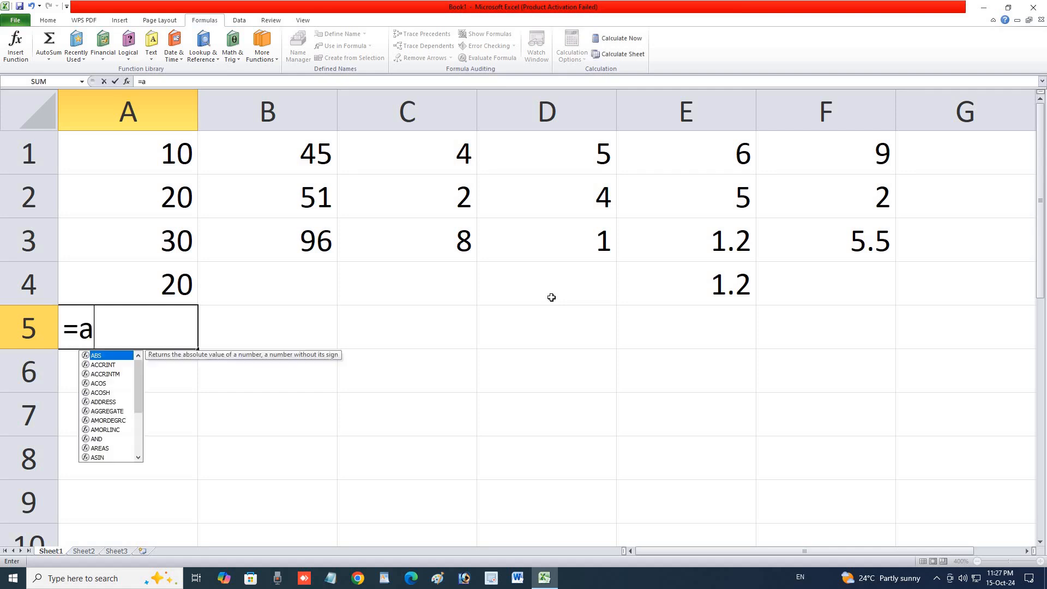
text(ve)
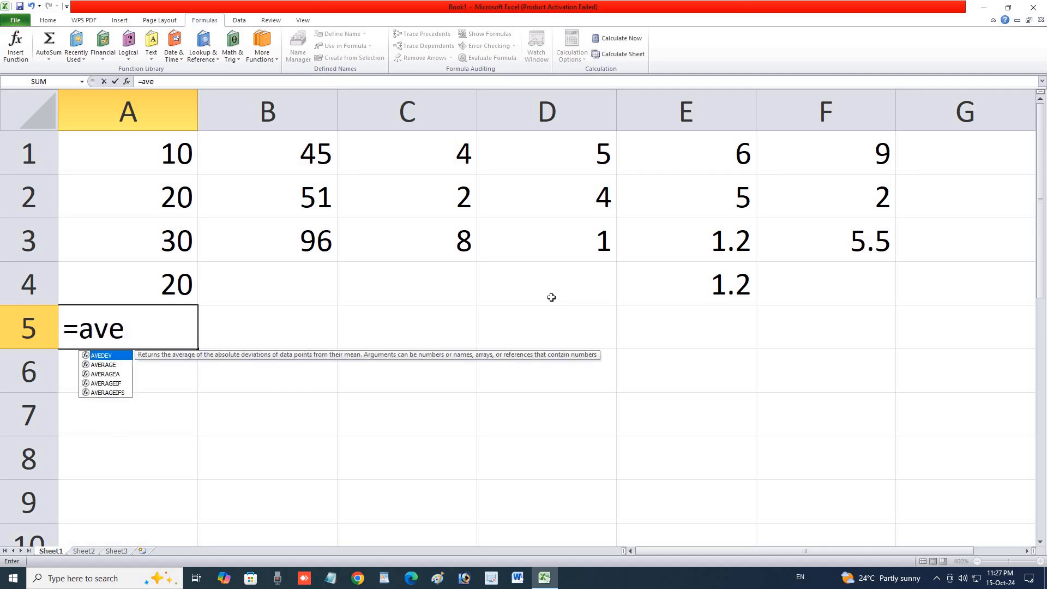
text(r)
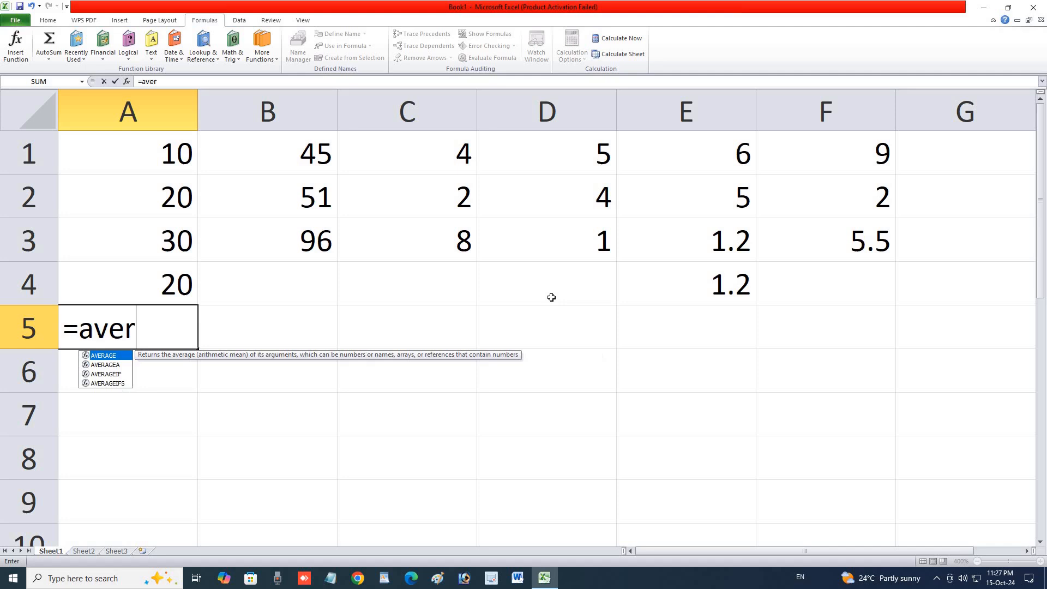
text(age(a1:)
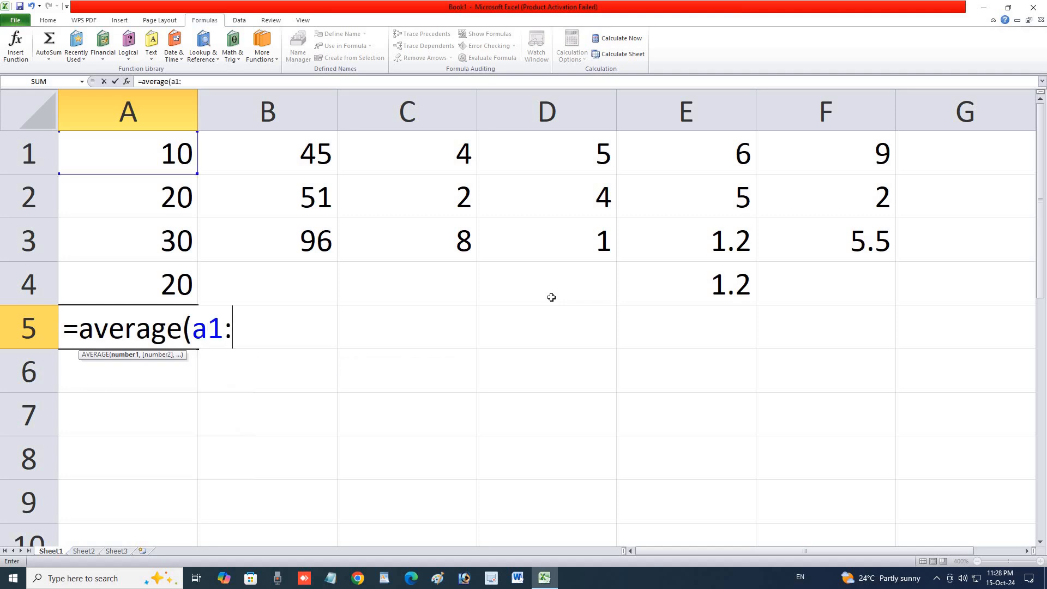
text(a3)
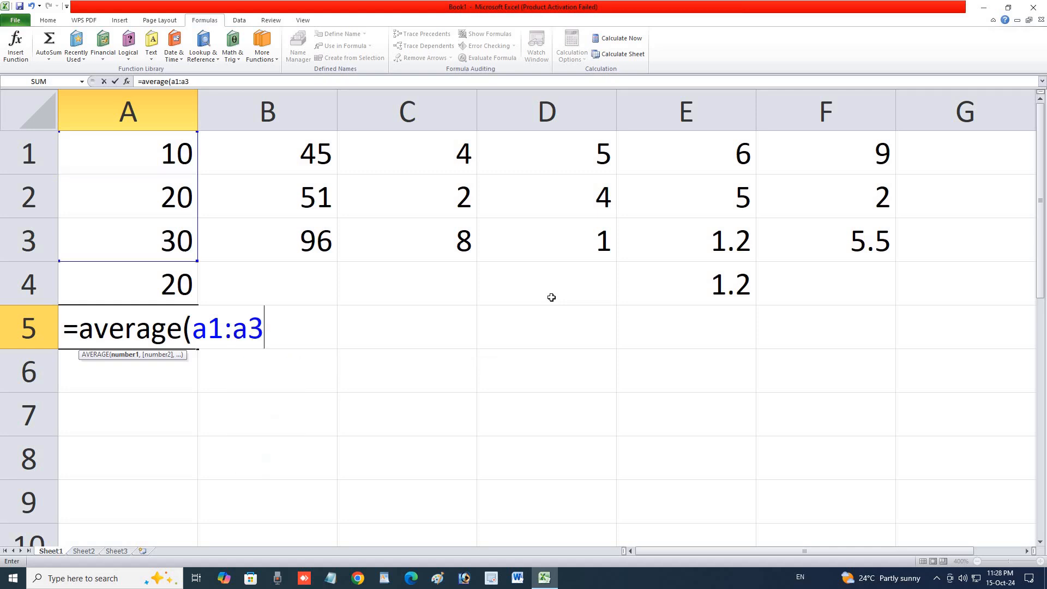
text())
key(Return)
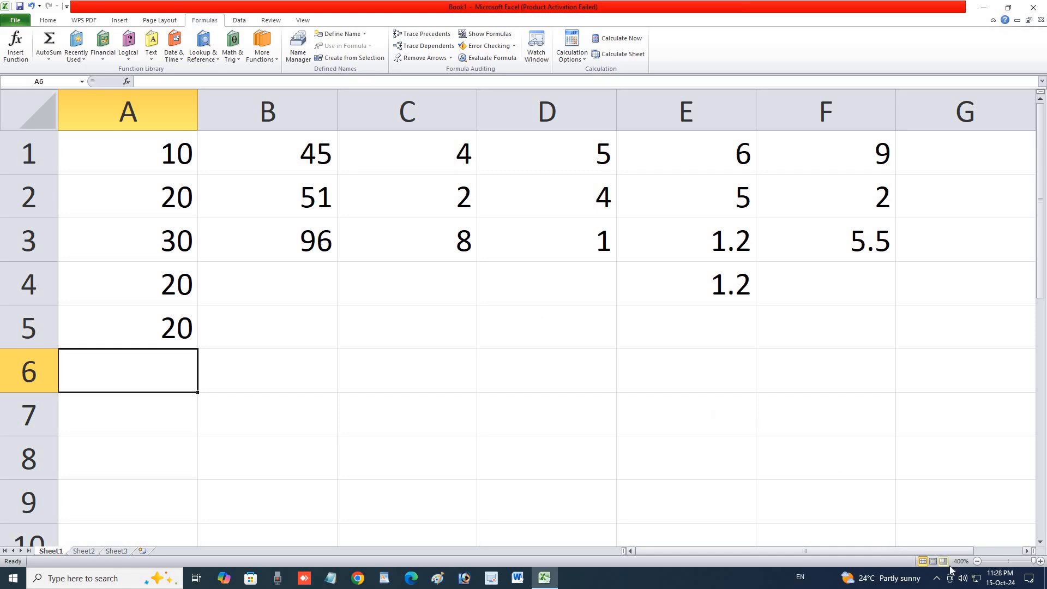
click(937, 579)
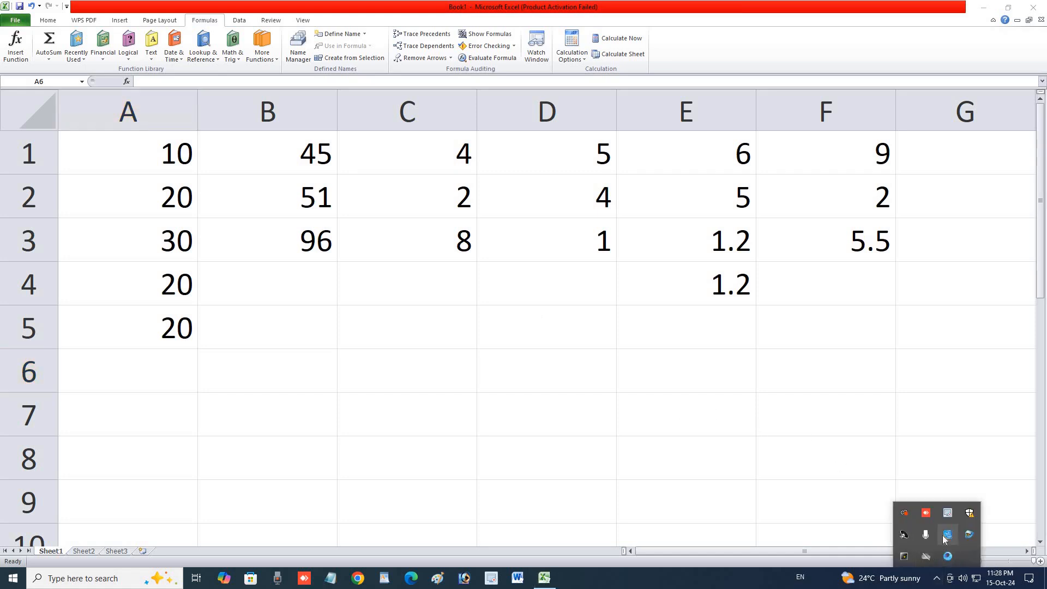